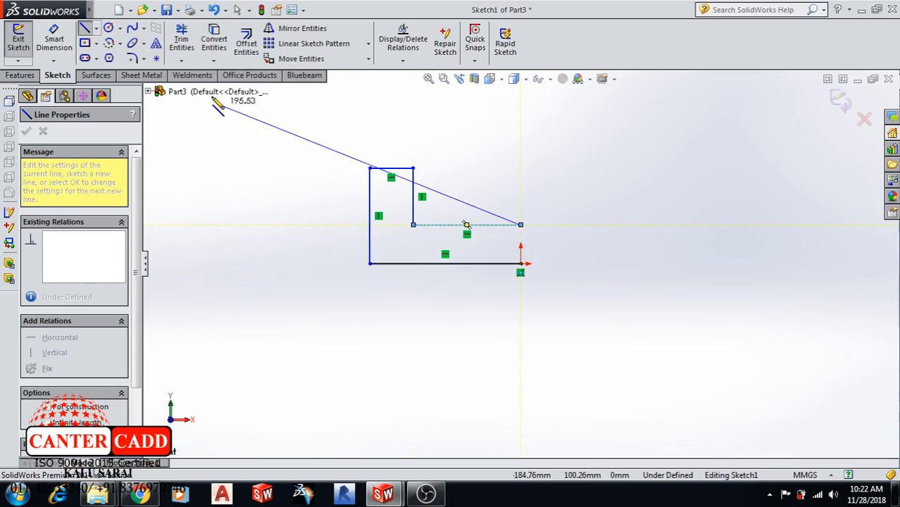
# Draw a vertical centerline from the open right end of the step's horizontal line down to the origin
pyautogui.click(97, 28)
pyautogui.click(118, 56)
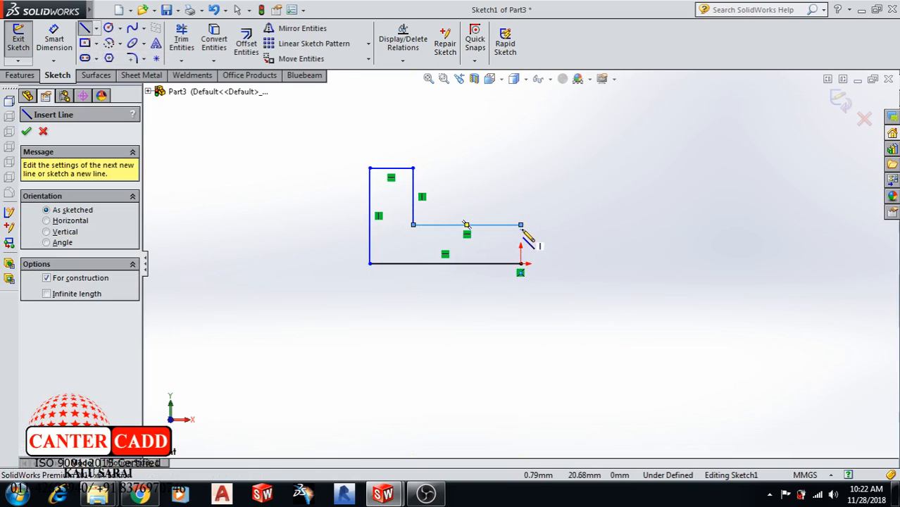
pyautogui.click(520, 225)
pyautogui.click(520, 263)
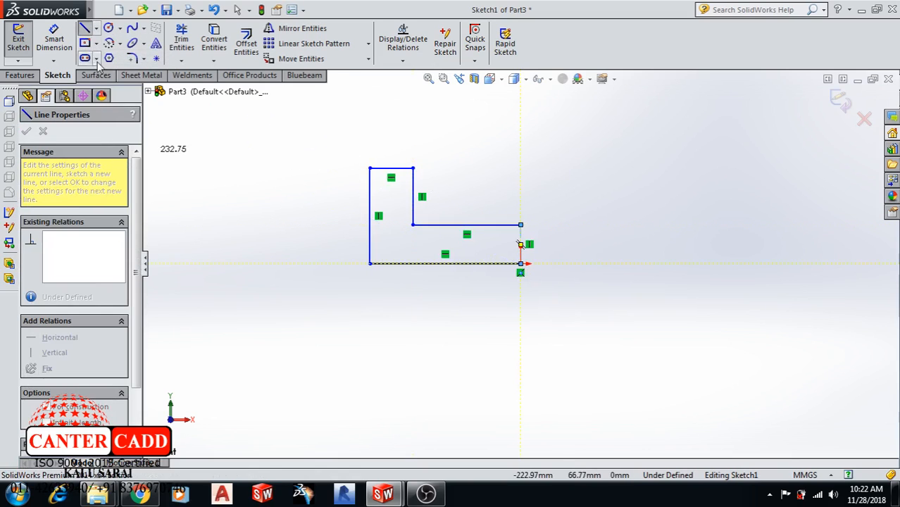
# Dimension the profile's left vertical edge and its bottom edge to 100 mm each
pyautogui.click(53, 39)
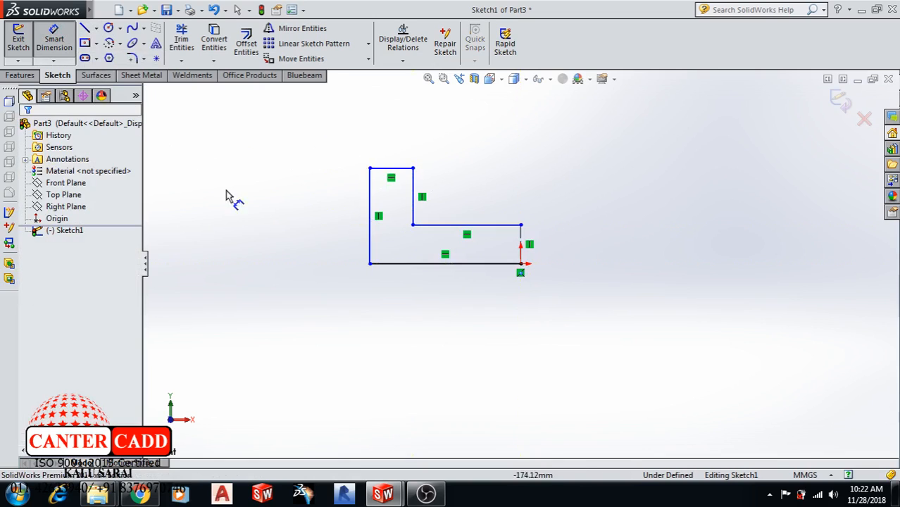
pyautogui.click(369, 254)
pyautogui.click(336, 245)
pyautogui.write('100')
pyautogui.press('Return')
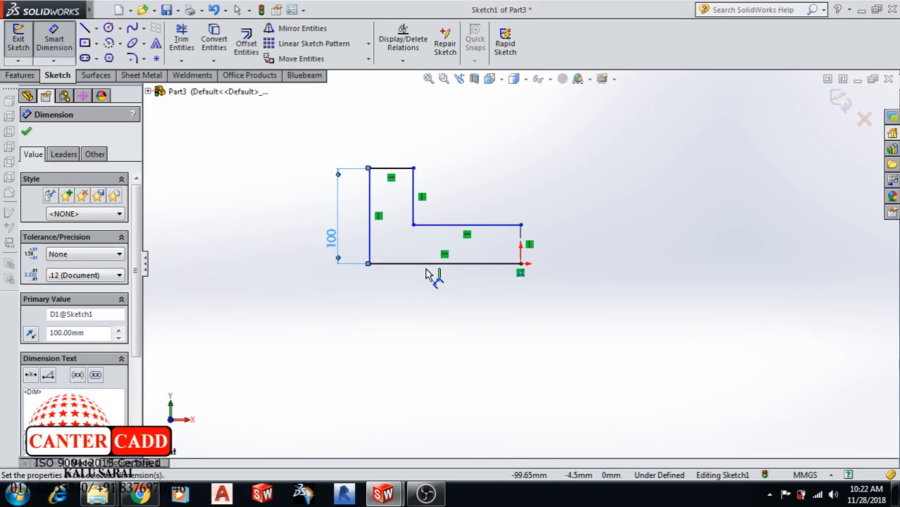
pyautogui.click(430, 264)
pyautogui.click(426, 304)
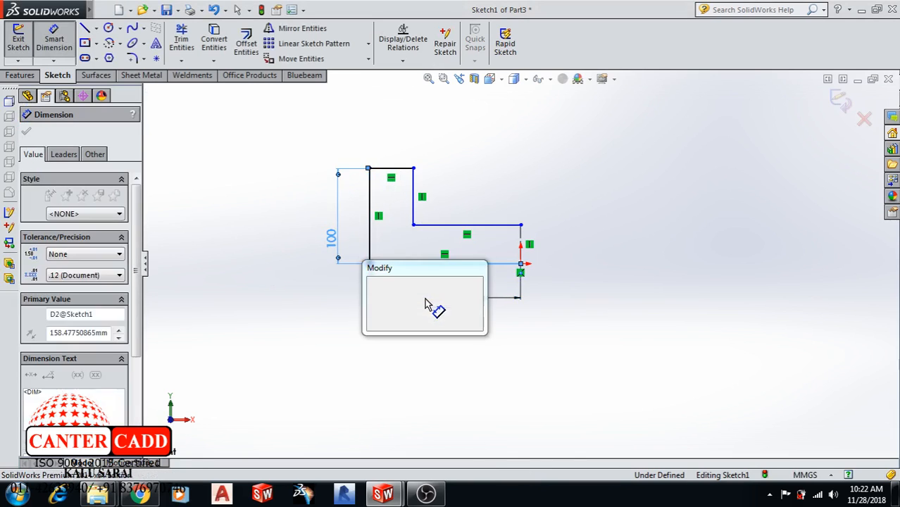
pyautogui.write('100')
pyautogui.press('Return')
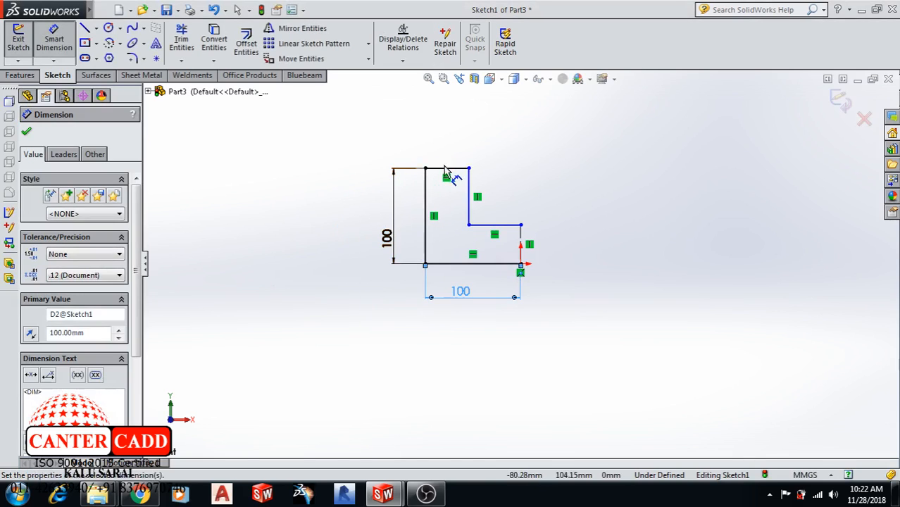
# Dimension the profile's top edge and the step's inner vertical edge to 50 mm each
pyautogui.click(446, 169)
pyautogui.click(448, 156)
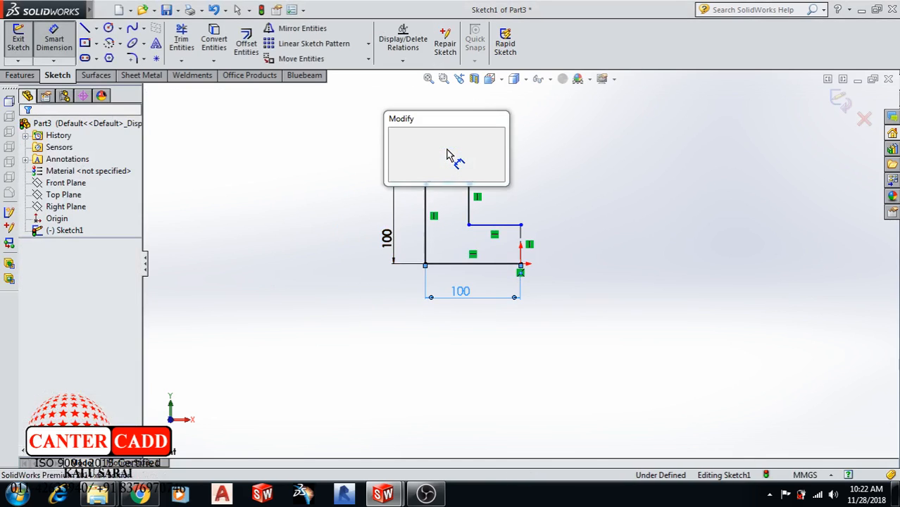
pyautogui.write('50')
pyautogui.press('Return')
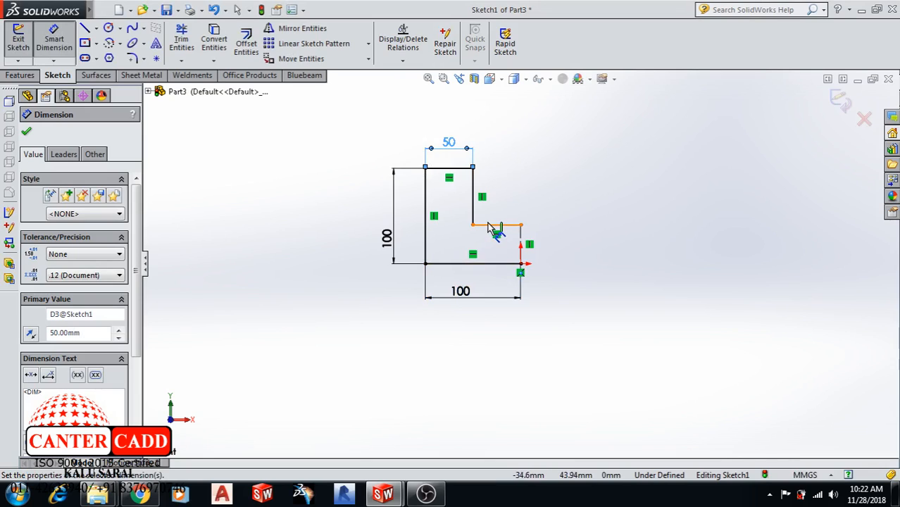
pyautogui.click(473, 204)
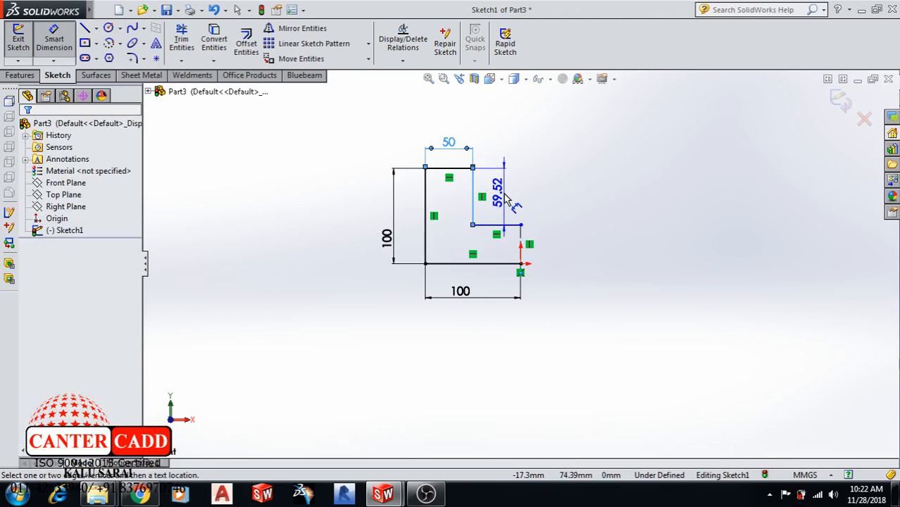
pyautogui.click(504, 197)
pyautogui.write('50')
pyautogui.press('Return')
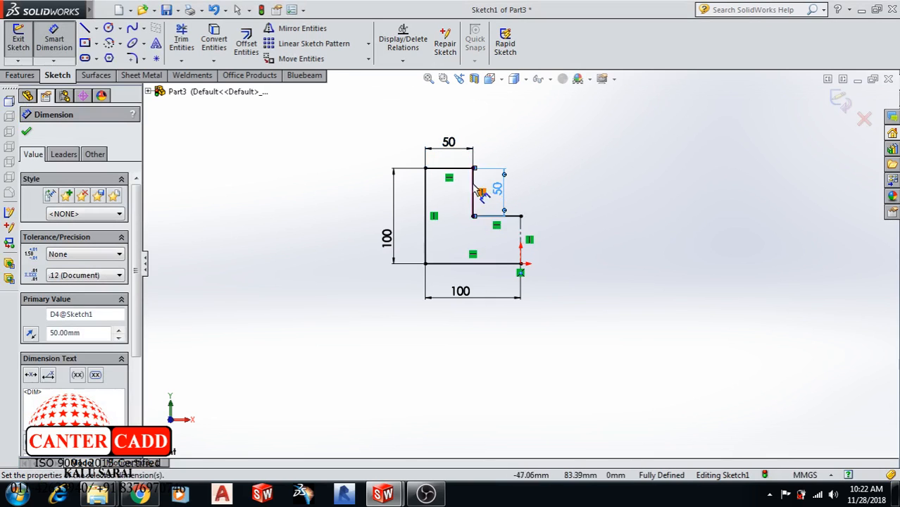
pyautogui.click(26, 131)
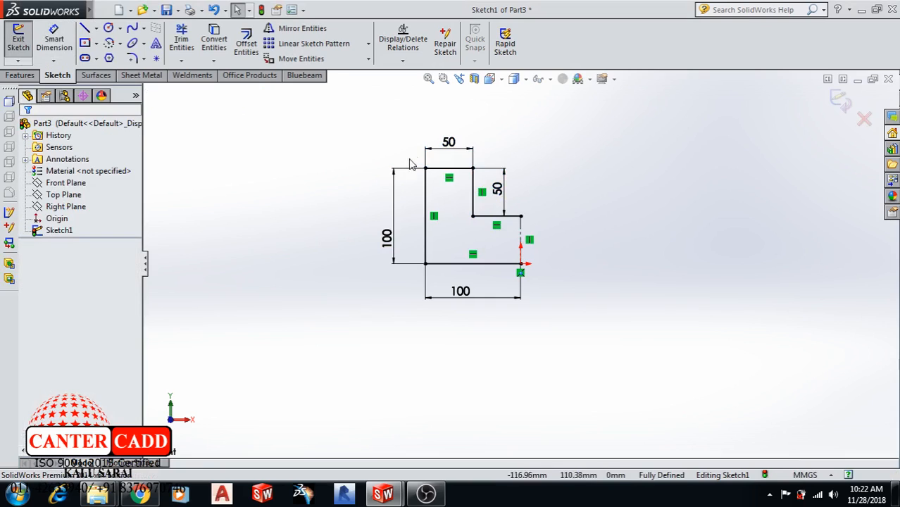
# Mirror the whole L-shaped profile about the vertical centerline, keeping the original as a copy
pyautogui.moveTo(502, 124)
pyautogui.mouseDown()
pyautogui.moveTo(476, 178)
pyautogui.moveTo(397, 281)
pyautogui.mouseUp()
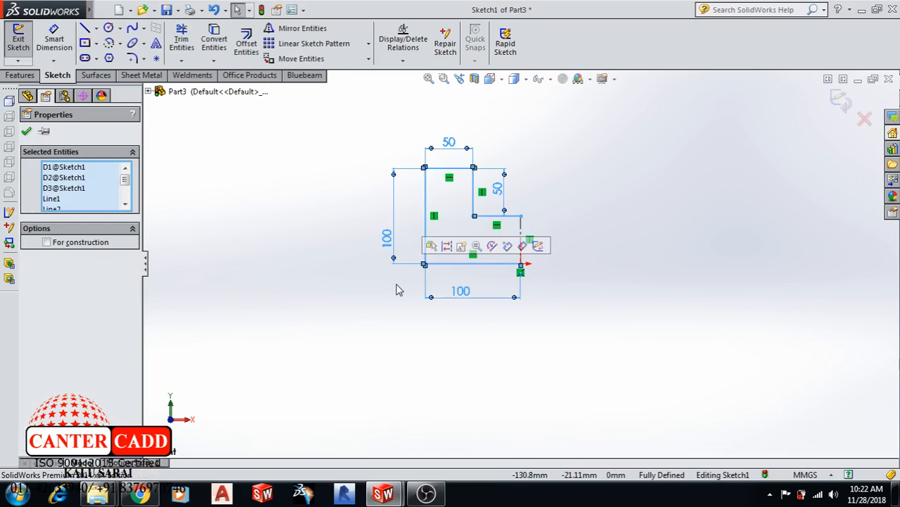
pyautogui.click(285, 28)
pyautogui.click(109, 302)
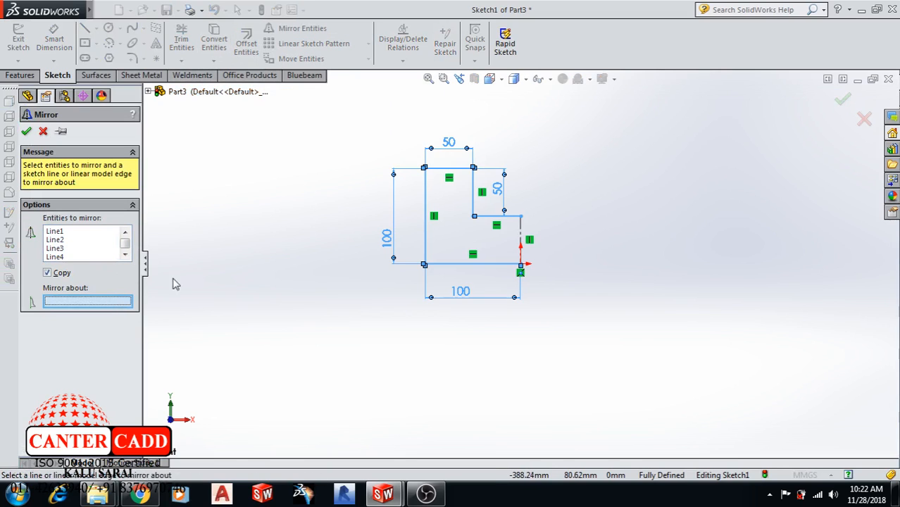
pyautogui.click(525, 235)
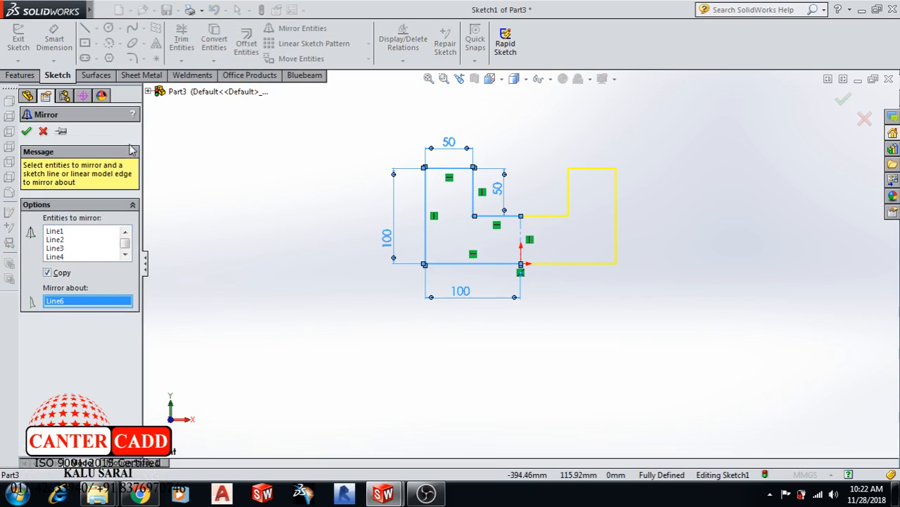
pyautogui.click(26, 131)
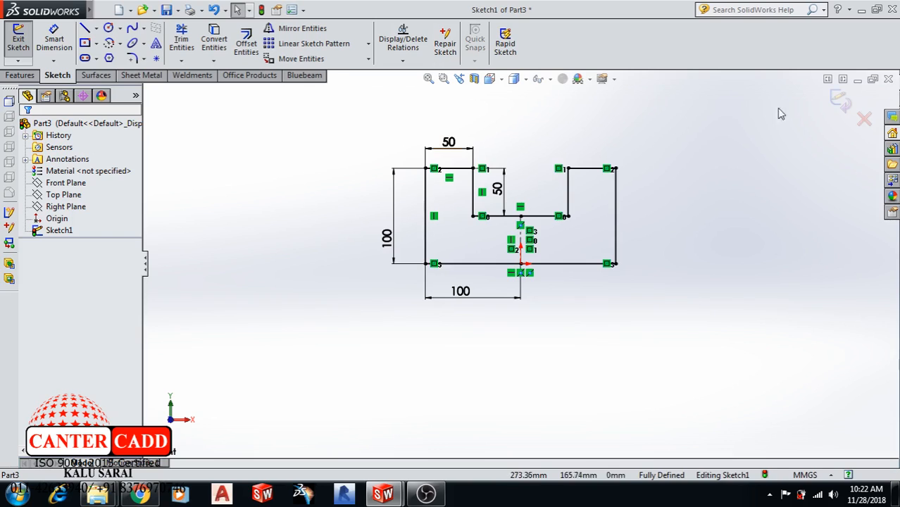
# Close the sketch and start a Blind boss extrusion of the U-shaped profile, 50 mm deep in Direction 1
pyautogui.click(839, 100)
pyautogui.moveTo(619, 165)
pyautogui.mouseDown(button='middle')
pyautogui.moveTo(554, 215)
pyautogui.moveTo(542, 195)
pyautogui.moveTo(540, 207)
pyautogui.moveTo(199, 205)
pyautogui.mouseUp(button='middle')
pyautogui.click(35, 51)
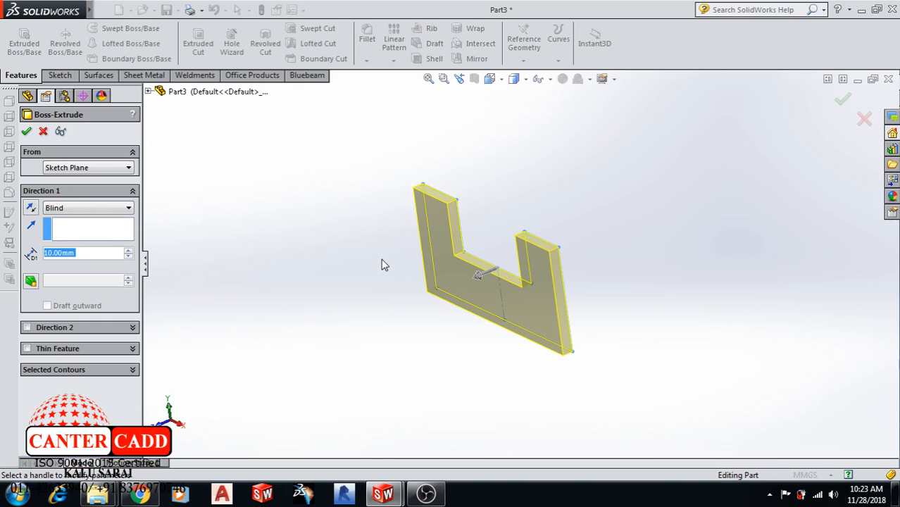
pyautogui.moveTo(408, 309); pyautogui.dragTo(389, 317, button='middle')
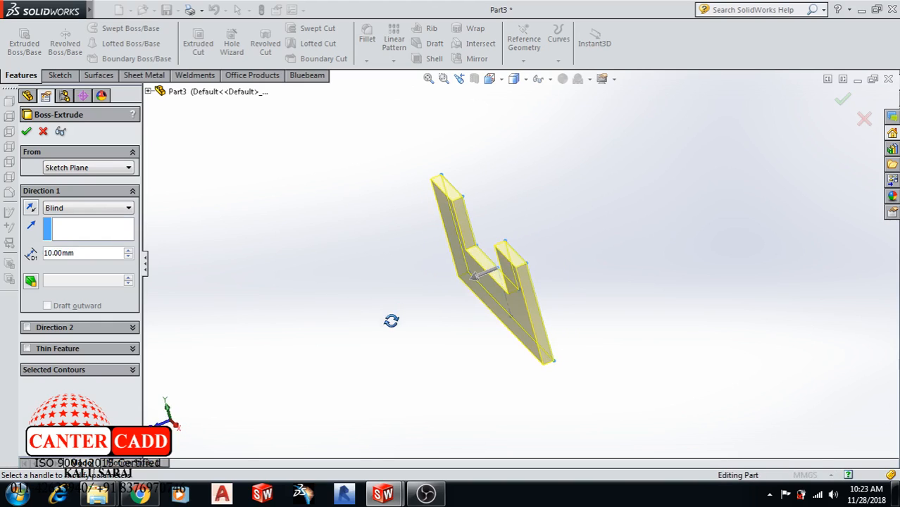
pyautogui.moveTo(101, 258); pyautogui.dragTo(32, 259)
pyautogui.write('50')
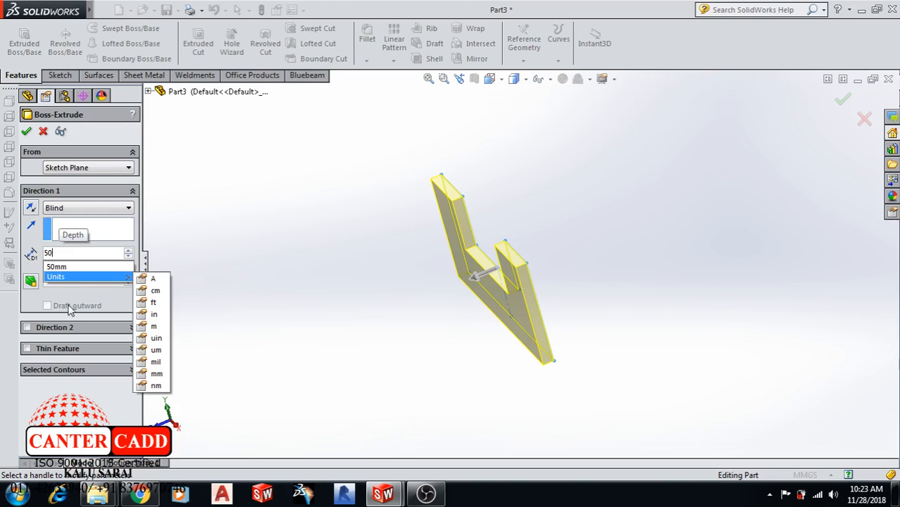
# Add a Blind Direction 2 with a depth of 50 mm and complete the extrusion
pyautogui.click(26, 330)
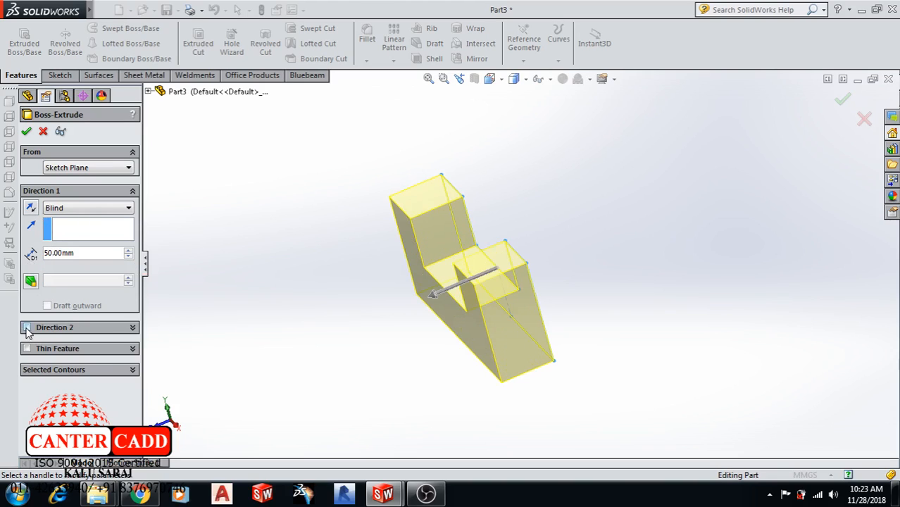
pyautogui.click(27, 328)
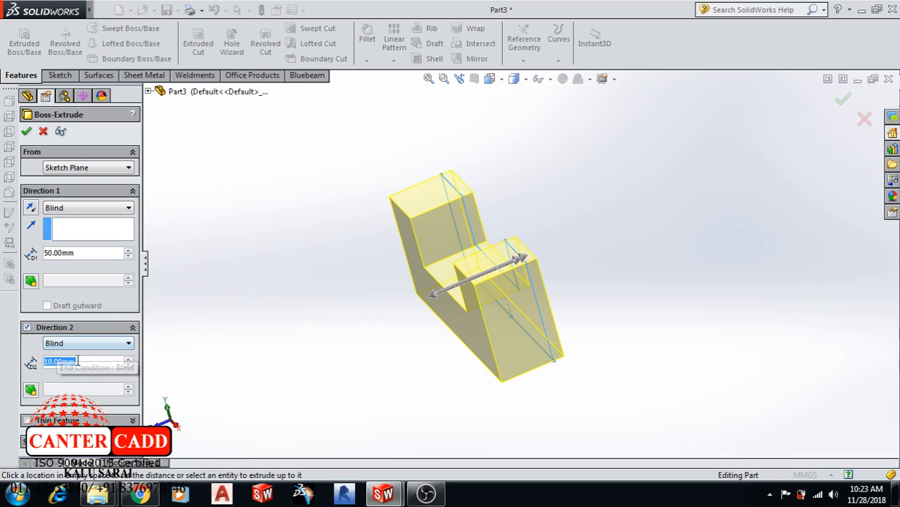
pyautogui.write('50')
pyautogui.press('Return')
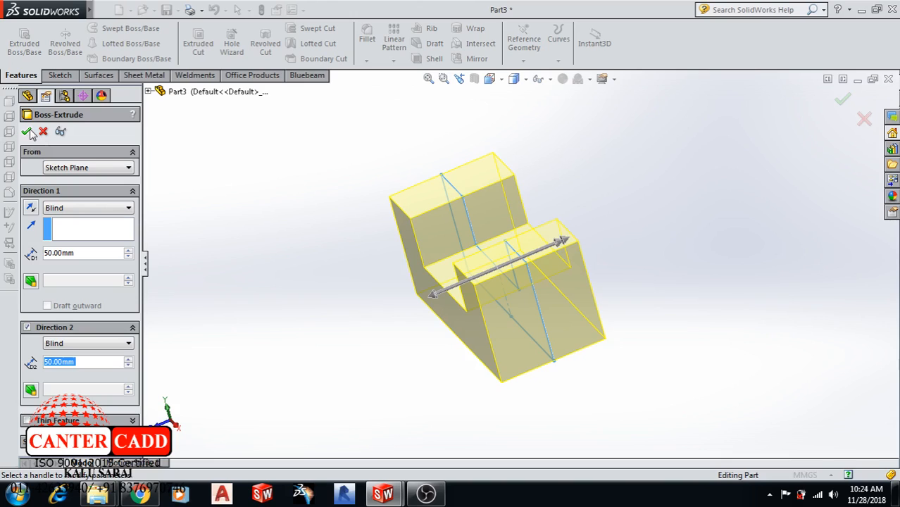
pyautogui.click(26, 131)
# Start a sketch on the top face of the left raised block and view it straight on
pyautogui.moveTo(368, 188)
pyautogui.mouseDown(button='middle')
pyautogui.moveTo(391, 212)
pyautogui.moveTo(380, 181)
pyautogui.mouseUp(button='middle')
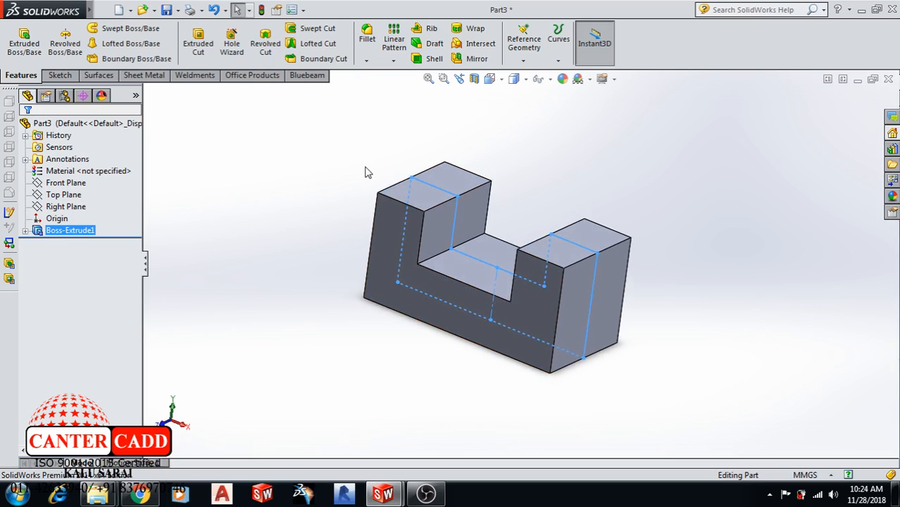
pyautogui.moveTo(487, 156)
pyautogui.mouseDown(button='middle')
pyautogui.moveTo(461, 148)
pyautogui.moveTo(475, 164)
pyautogui.moveTo(467, 180)
pyautogui.mouseUp(button='middle')
pyautogui.click(443, 151)
pyautogui.click(467, 184)
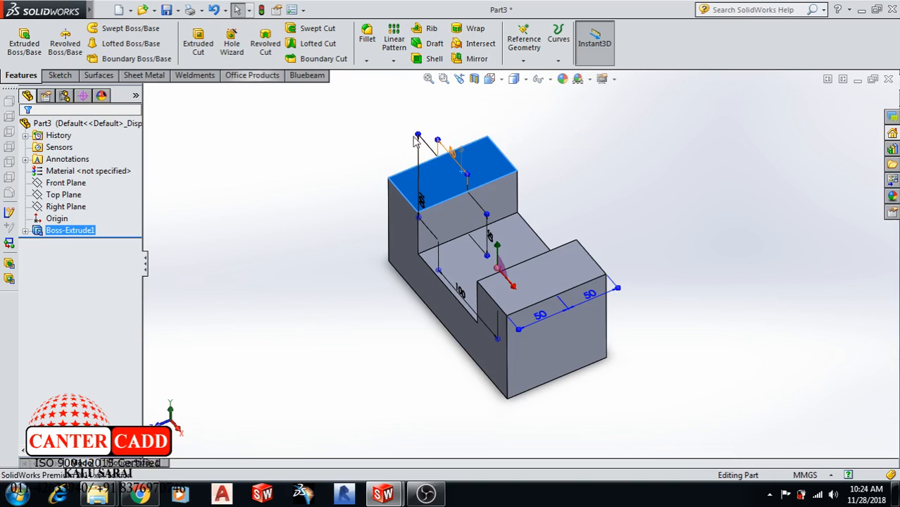
pyautogui.click(465, 157)
pyautogui.click(513, 118)
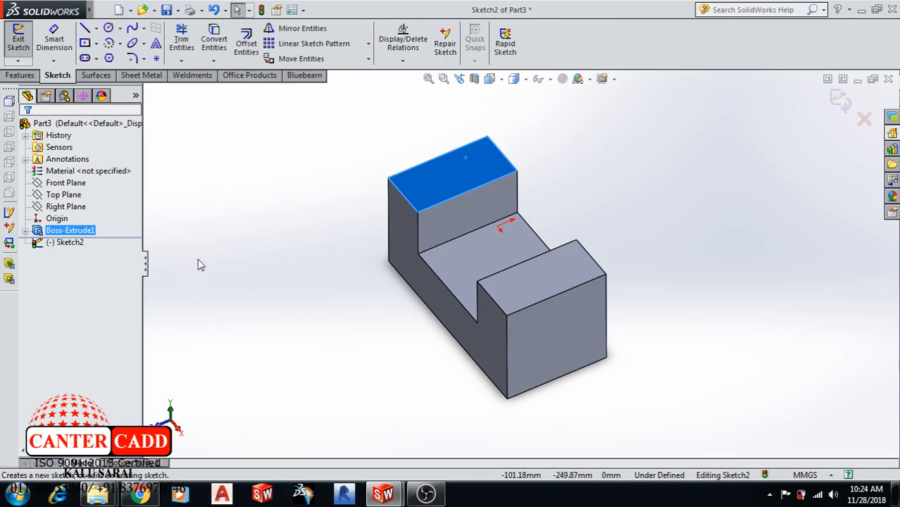
pyautogui.hotkey('ctrl', '8')
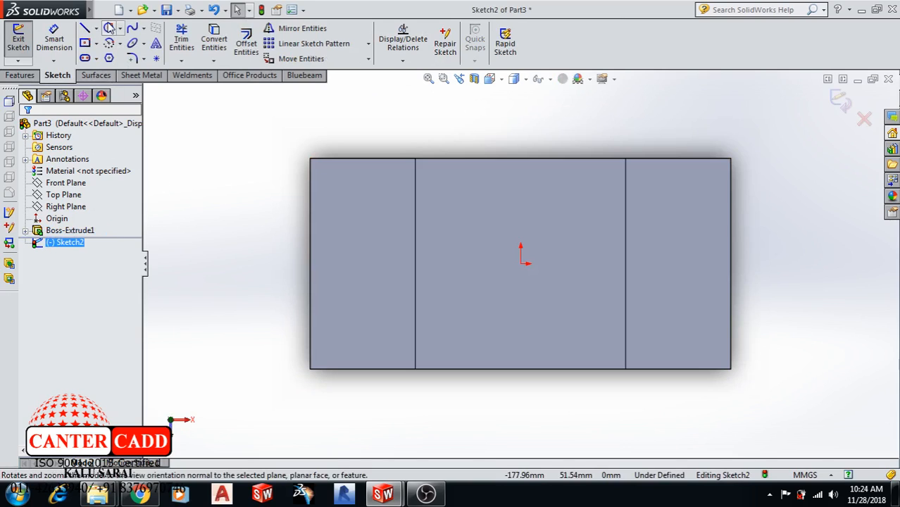
# Draw a horizontal centerline from the origin to just beyond the left edge of the block
pyautogui.click(109, 28)
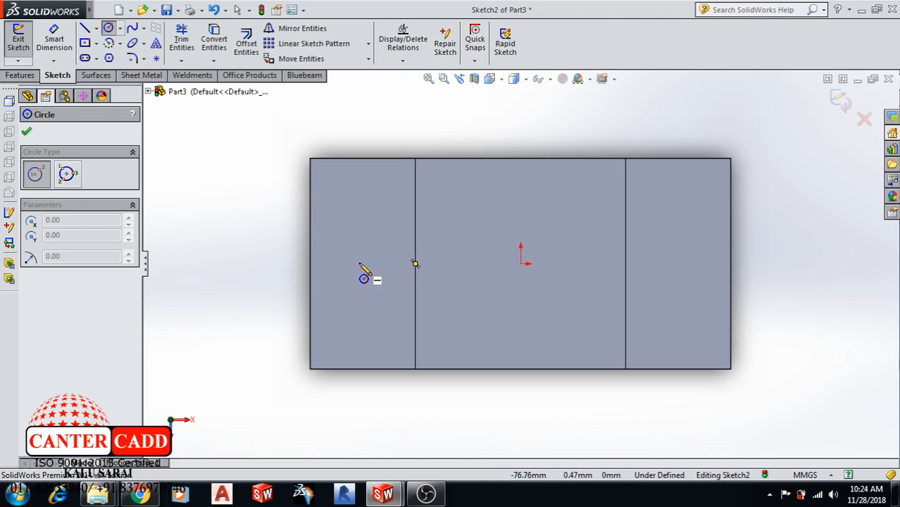
pyautogui.click(96, 28)
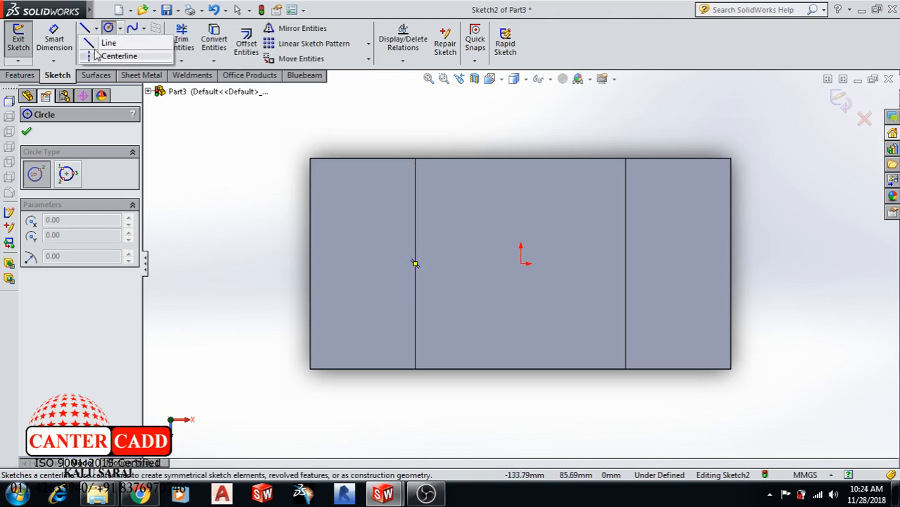
pyautogui.click(116, 55)
pyautogui.click(521, 263)
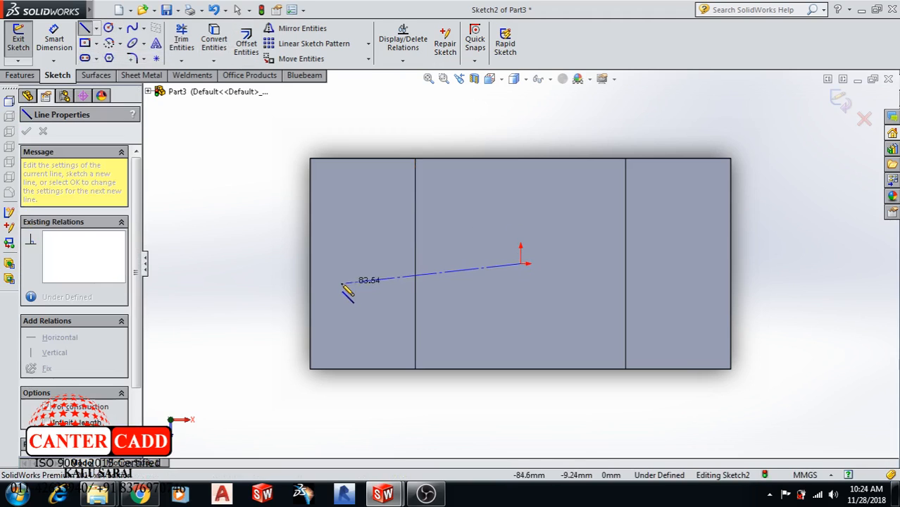
pyautogui.click(297, 264)
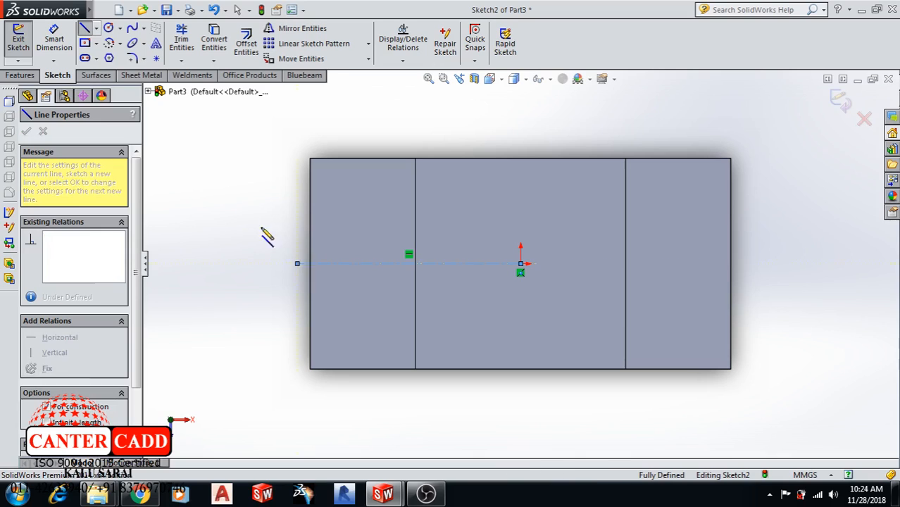
# Sketch a circle of about 12 mm radius on the centerline, centred about 75 mm left of the origin
pyautogui.click(108, 28)
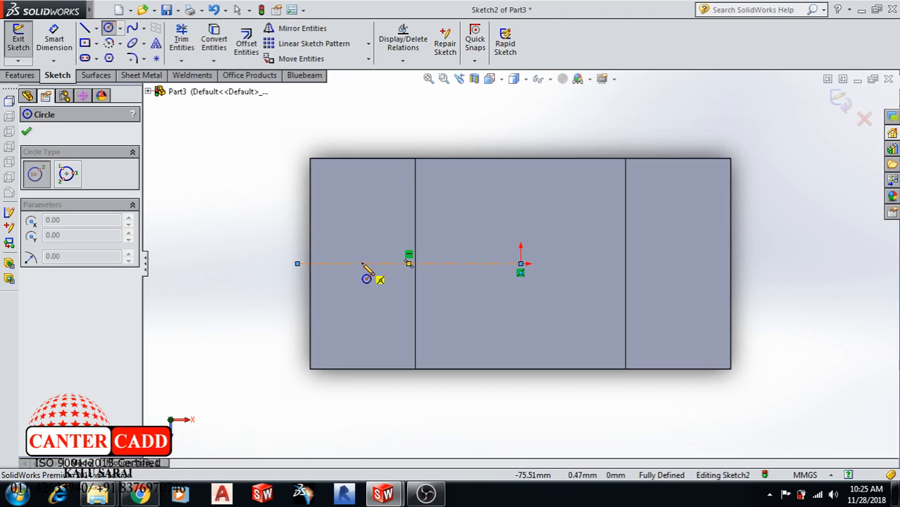
pyautogui.scroll(3, 360, 270)
pyautogui.scroll(-6, 364, 266)
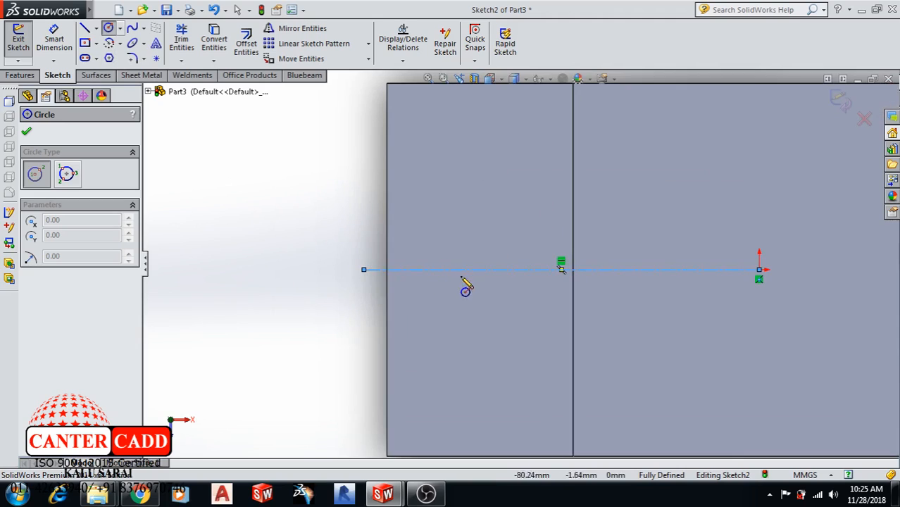
pyautogui.moveTo(480, 270); pyautogui.dragTo(501, 320)
pyautogui.scroll(3, 502, 320)
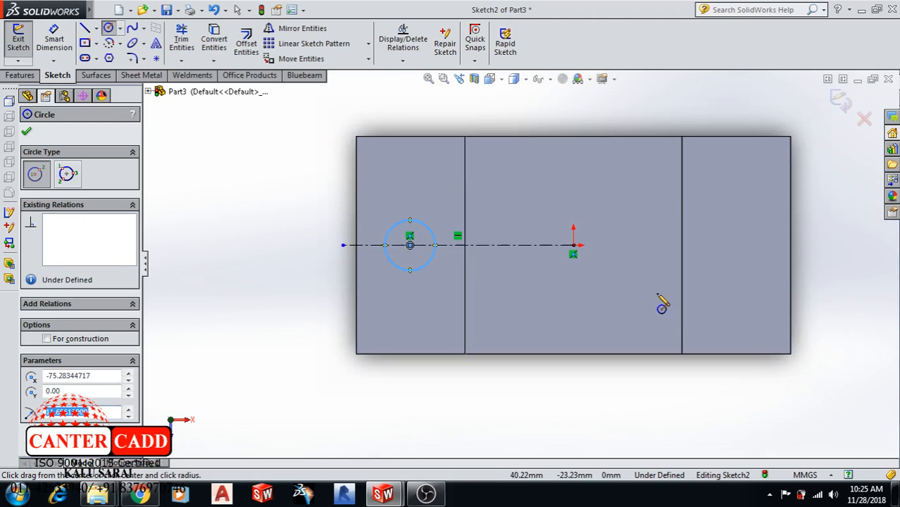
# Dimension the horizontal distance between the circle's centre and the origin as 150 mm
pyautogui.click(54, 39)
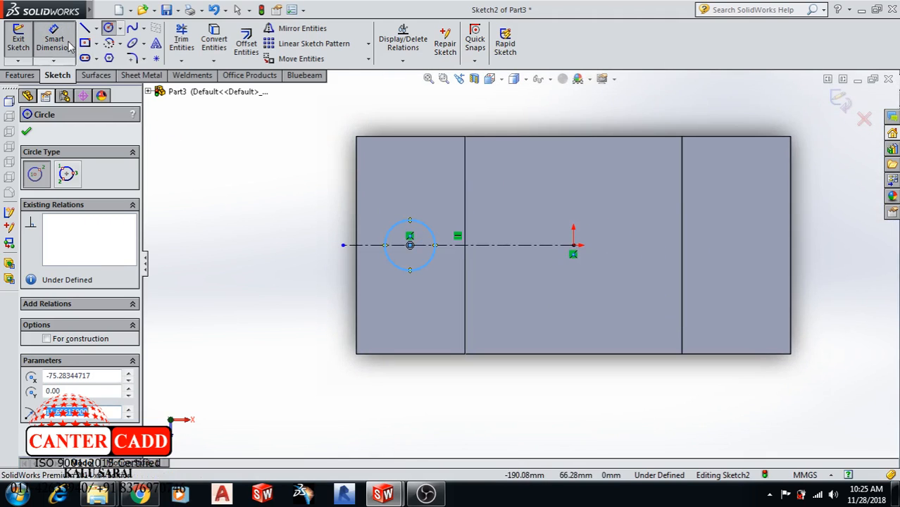
pyautogui.click(410, 244)
pyautogui.click(573, 245)
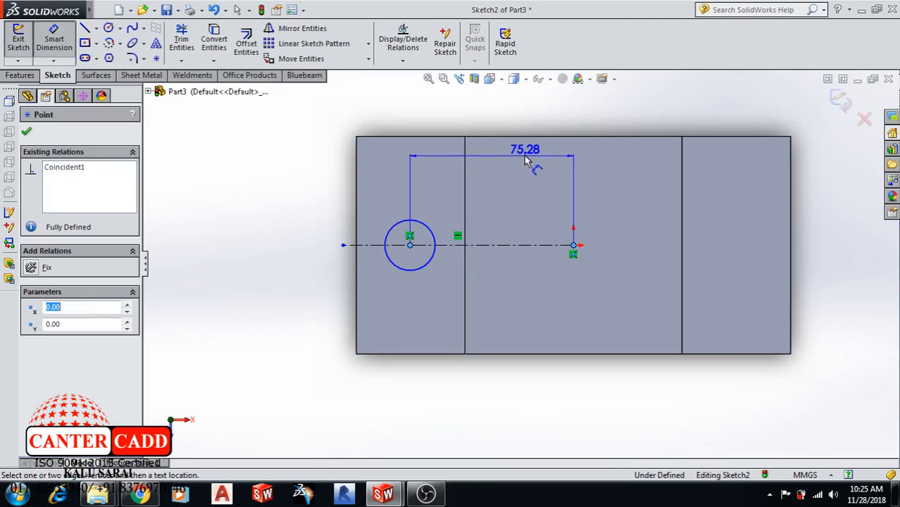
pyautogui.click(500, 105)
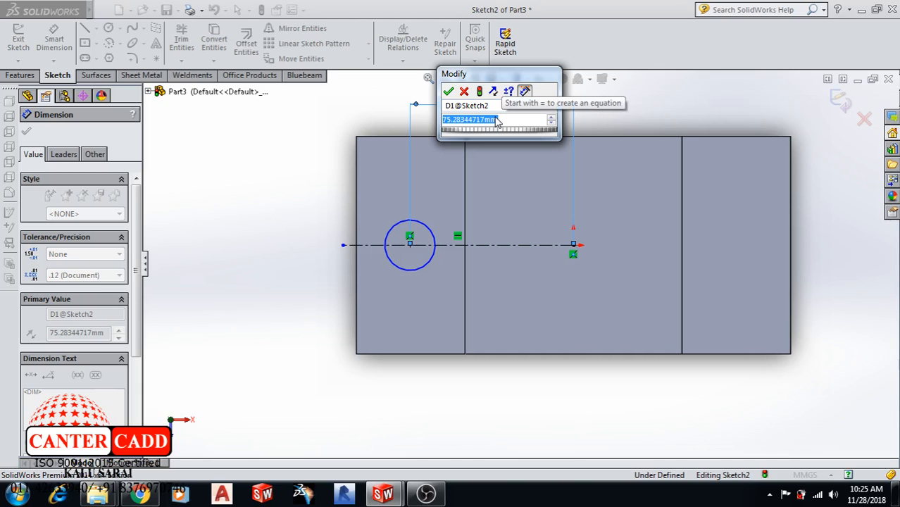
pyautogui.write('15')
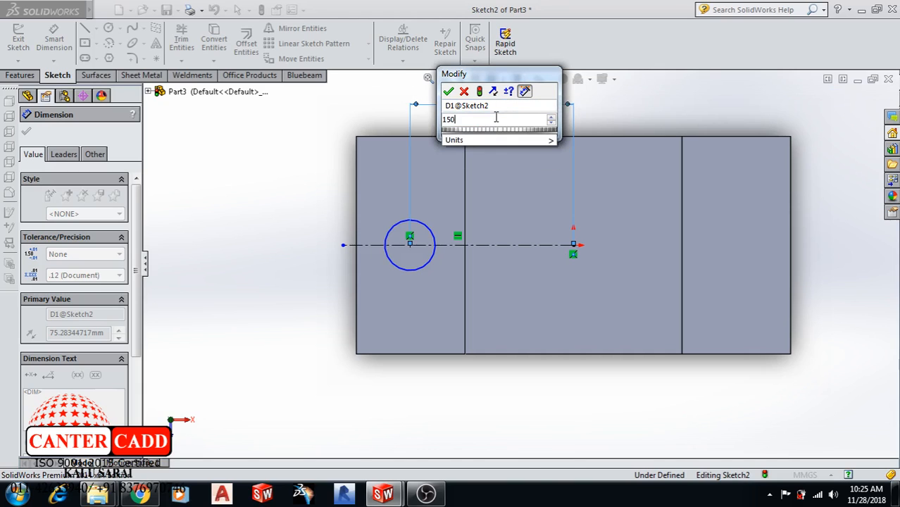
pyautogui.write('0')
pyautogui.press('Return')
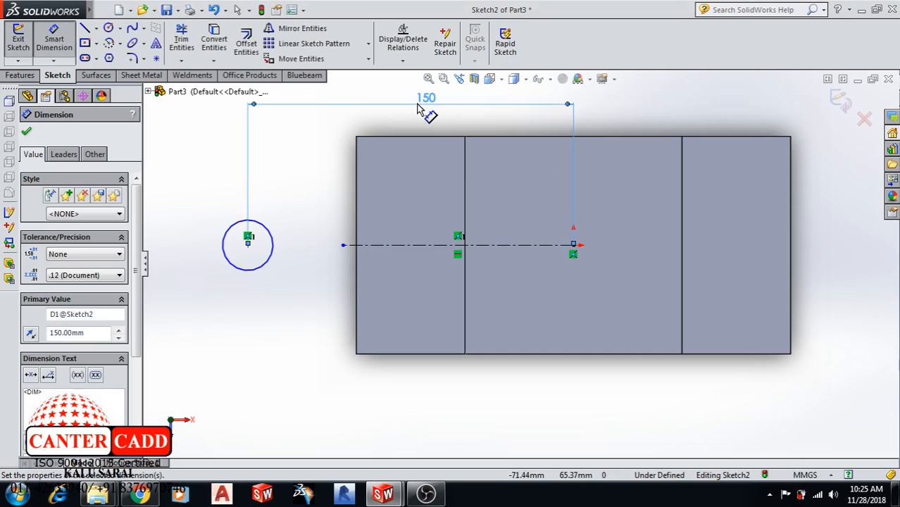
# Set the distance from the circle's centre to the origin to 75 mm and finish dimensioning
pyautogui.doubleClick(416, 109)
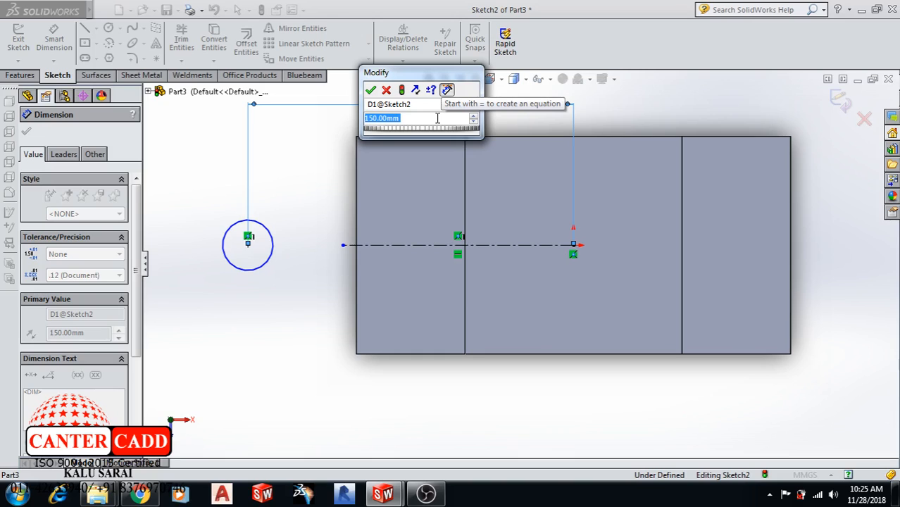
pyautogui.write('75')
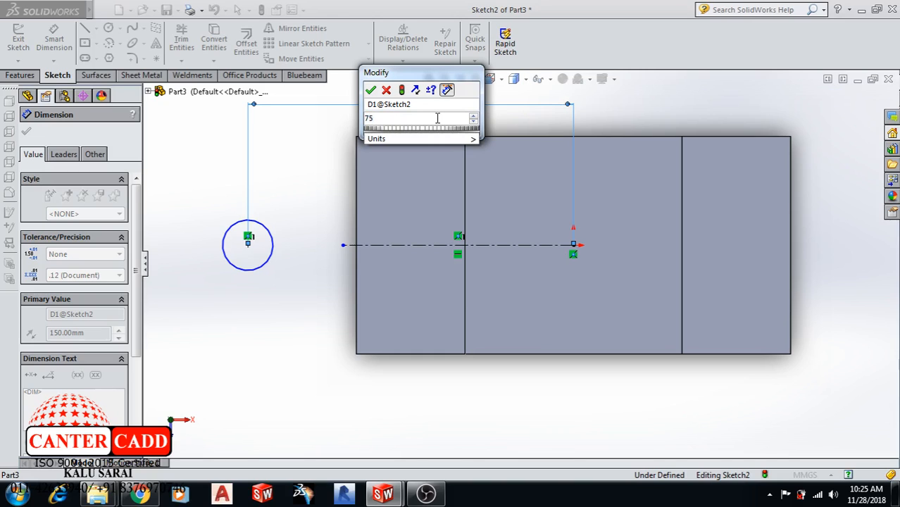
pyautogui.press('Return')
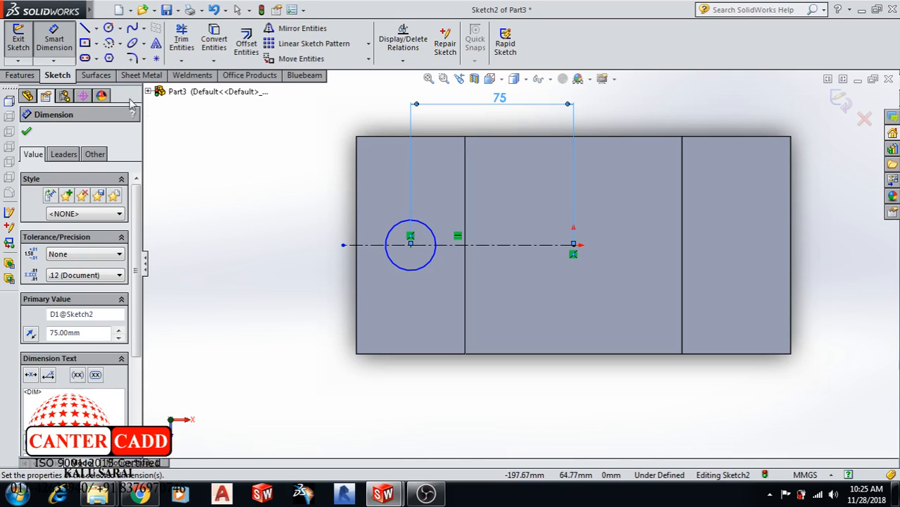
pyautogui.click(26, 130)
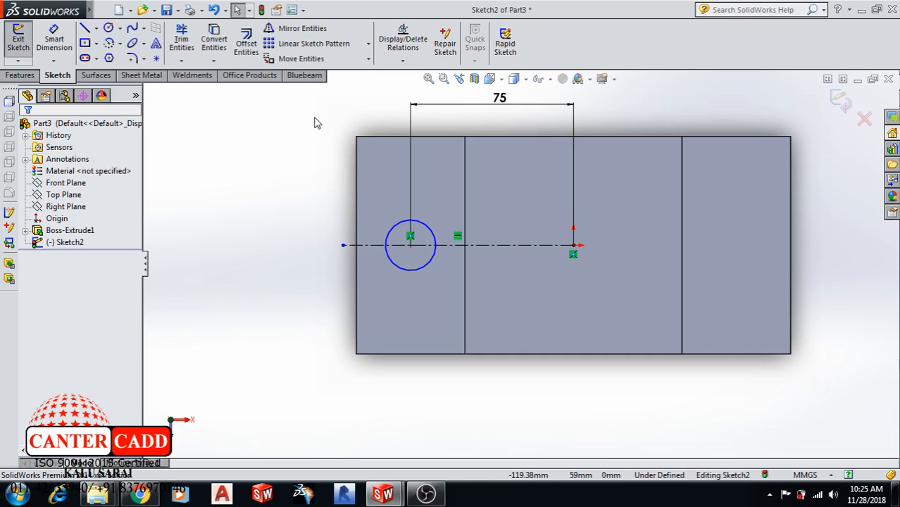
# Sketch a center rectangle about 23 mm wide and 33 mm high on the right raised block, centred level with the origin
pyautogui.click(86, 43)
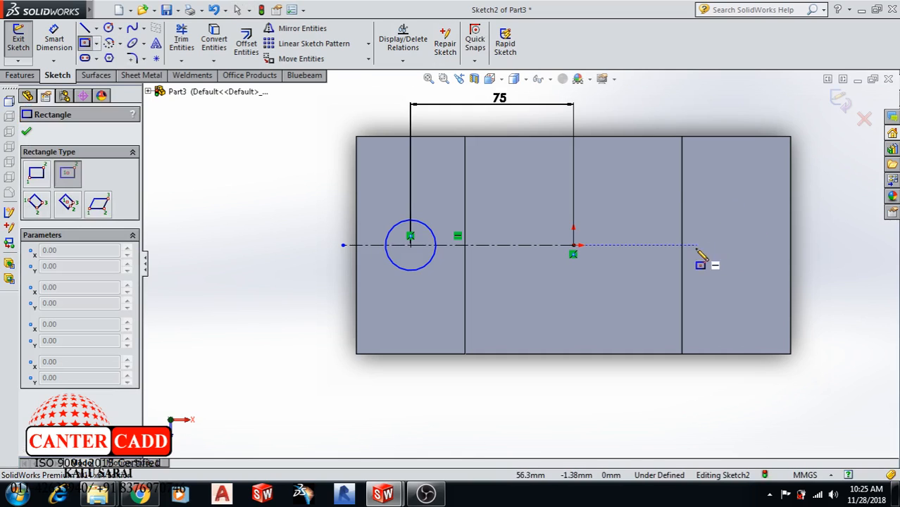
pyautogui.click(732, 245)
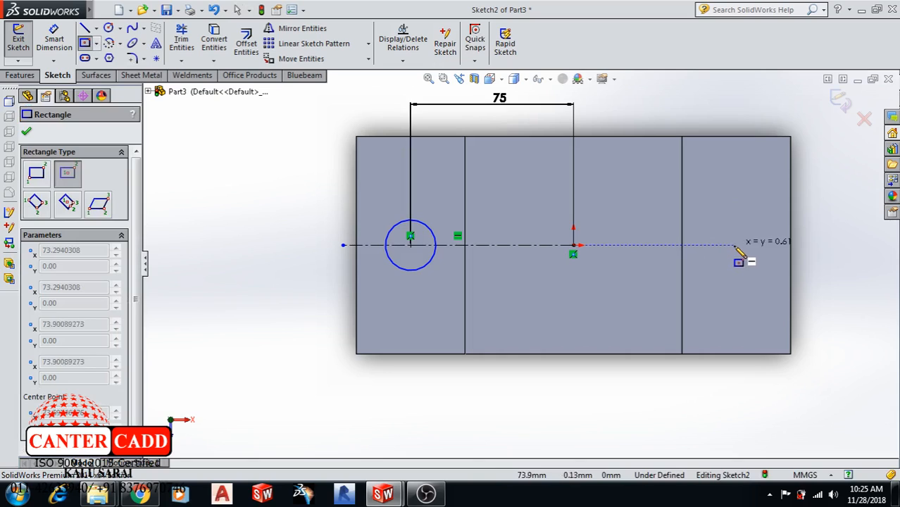
pyautogui.click(759, 282)
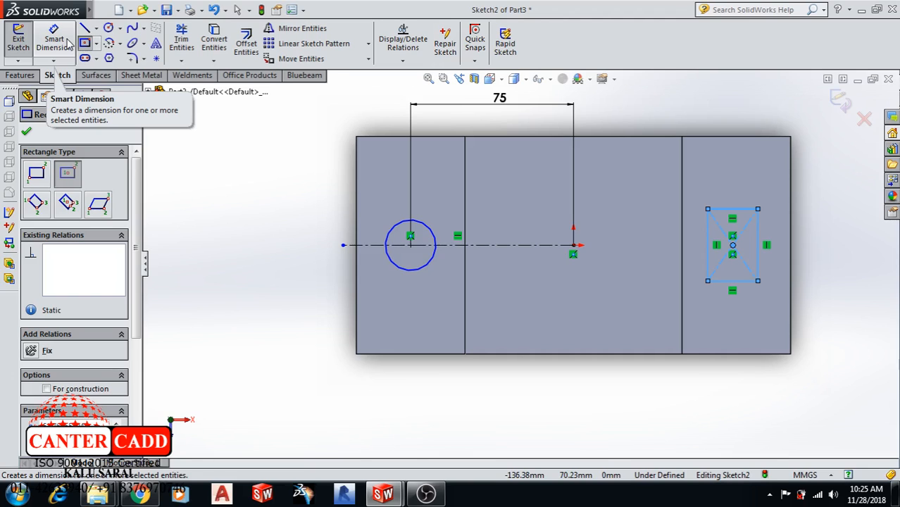
# Dimension the rectangle with a height of 40 mm and a width of 30 mm
pyautogui.click(68, 44)
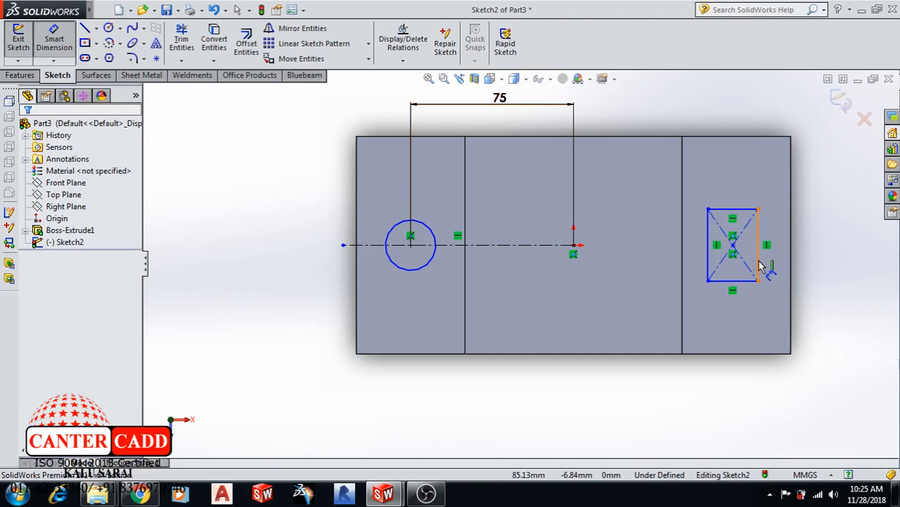
pyautogui.click(758, 266)
pyautogui.click(770, 259)
pyautogui.write('4')
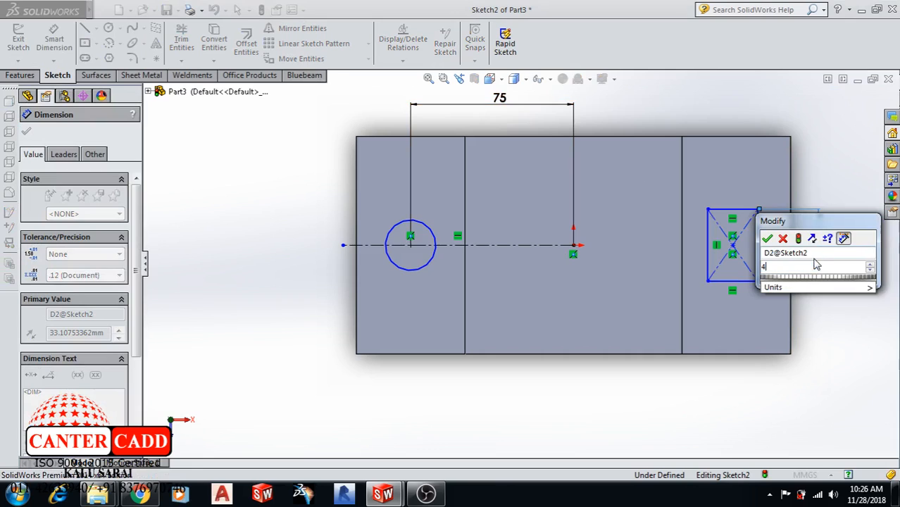
pyautogui.write('0')
pyautogui.press('Return')
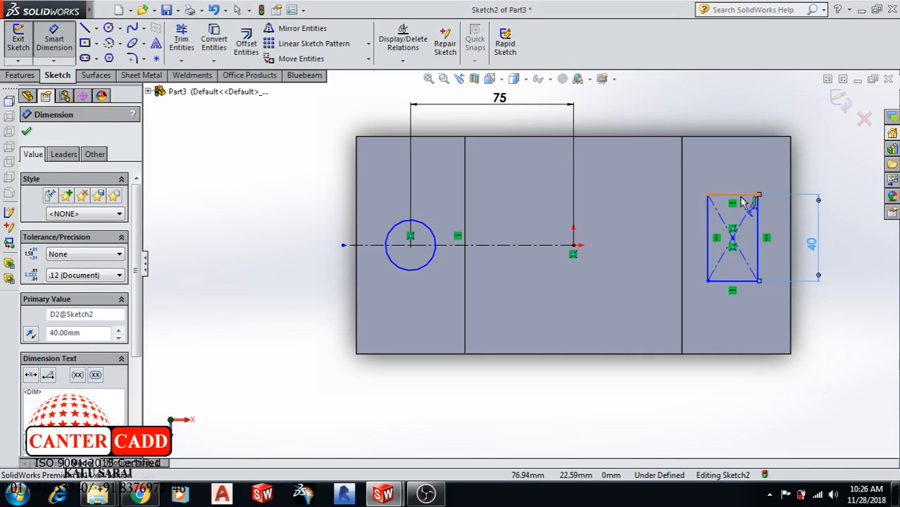
pyautogui.click(739, 195)
pyautogui.click(820, 160)
pyautogui.write('30')
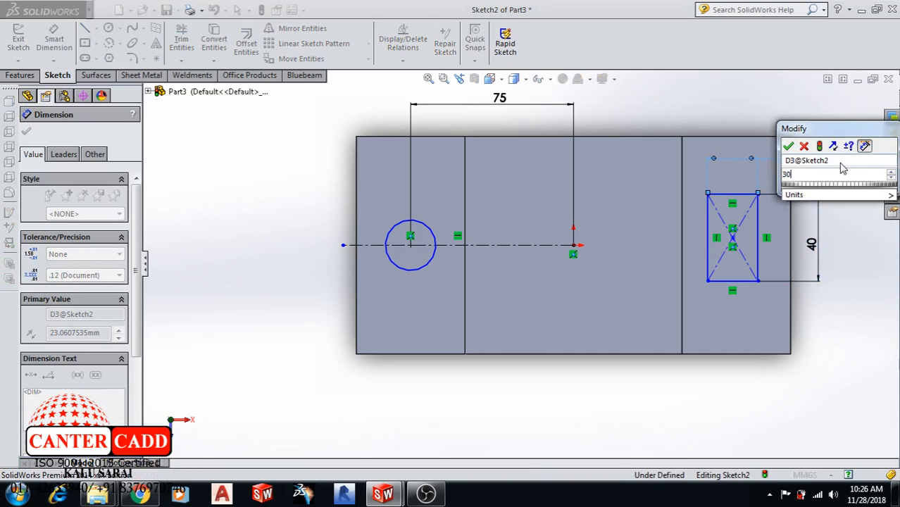
pyautogui.press('Return')
# Dimension the horizontal distance from the rectangle's centre to the origin as 75 mm and exit the sketch
pyautogui.click(725, 240)
pyautogui.click(573, 245)
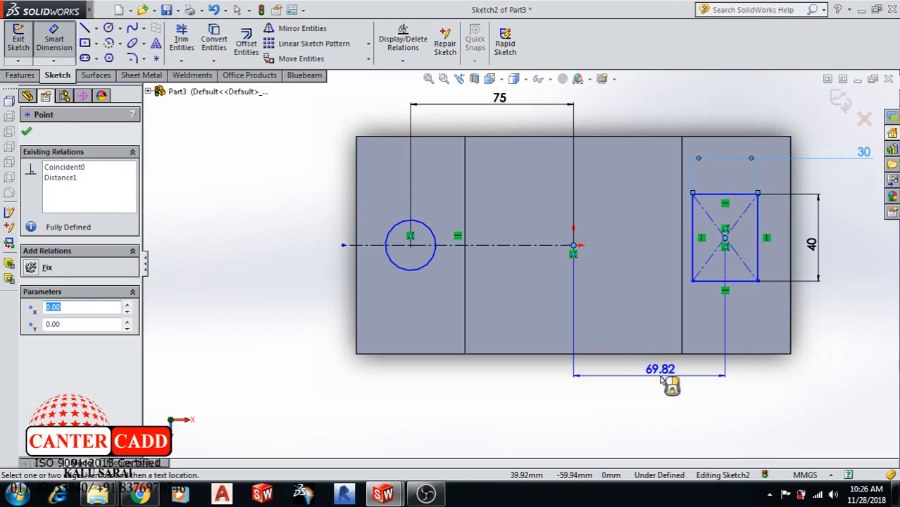
pyautogui.click(662, 383)
pyautogui.write('75')
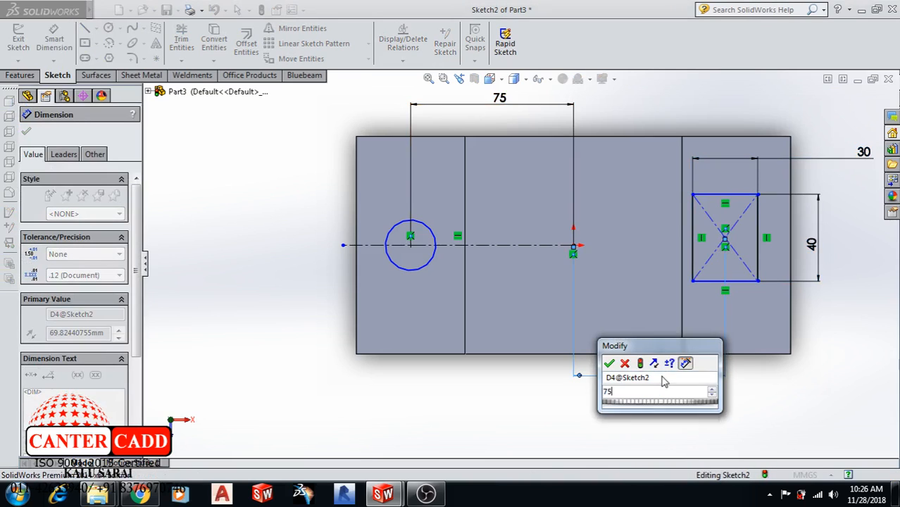
pyautogui.press('Return')
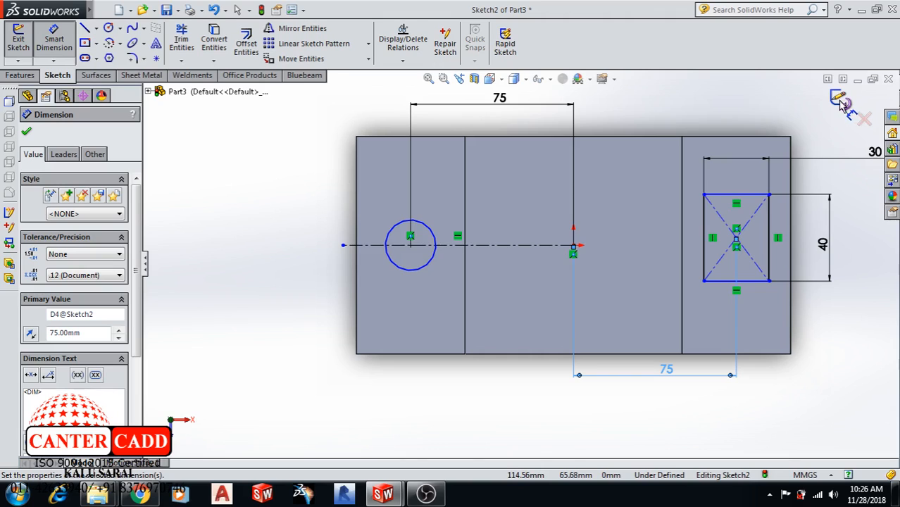
pyautogui.click(840, 102)
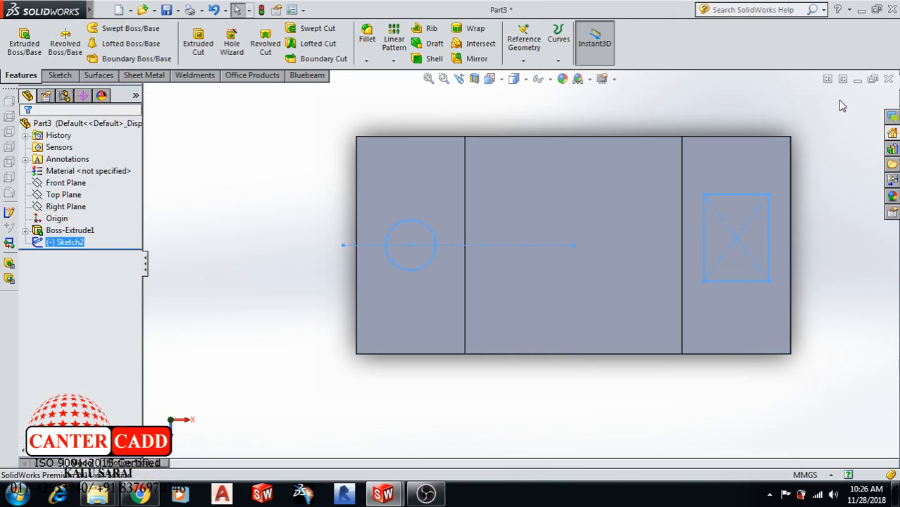
# Cut the circle and rectangle into the raised blocks with a Blind Extruded Cut 10 mm deep
pyautogui.moveTo(597, 292); pyautogui.dragTo(598, 150, button='middle')
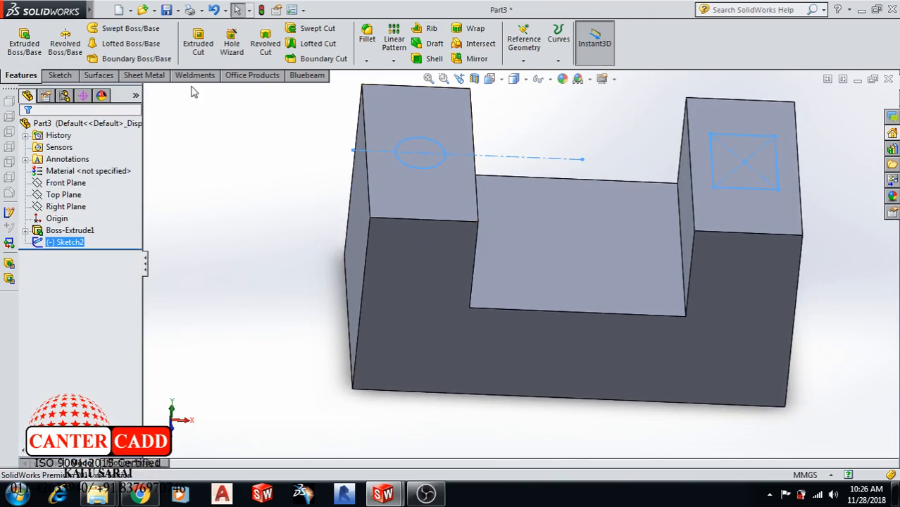
pyautogui.click(197, 44)
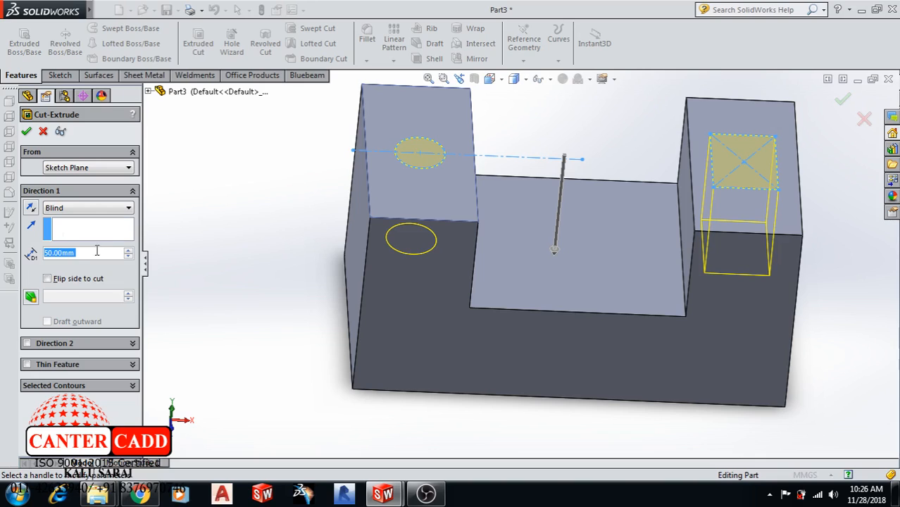
pyautogui.write('10')
pyautogui.press('Return')
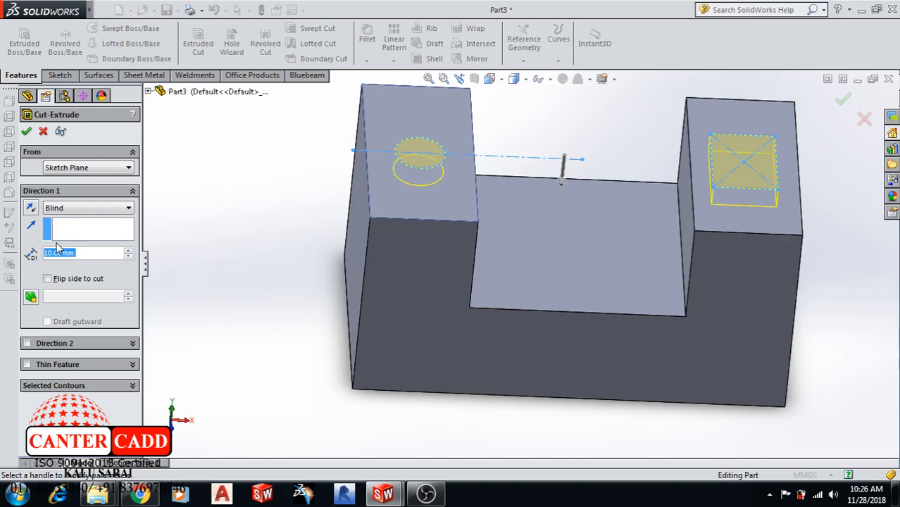
pyautogui.click(26, 132)
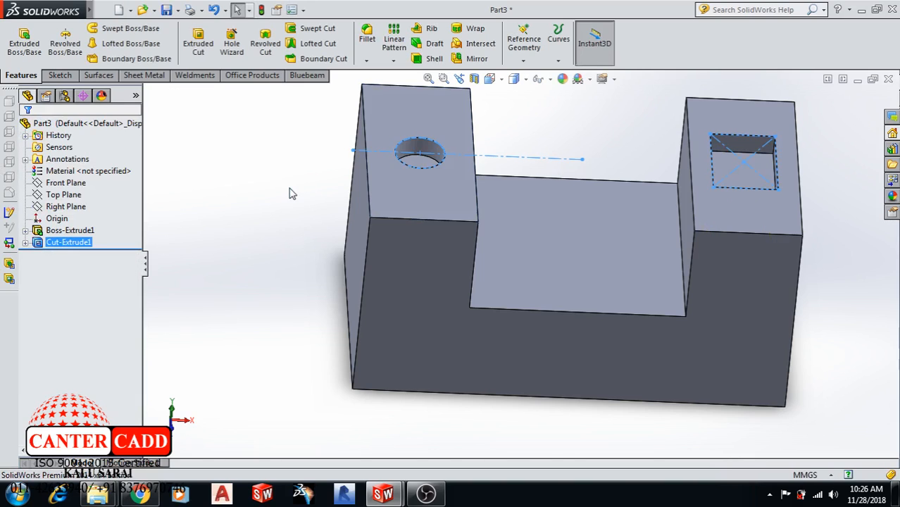
pyautogui.click(304, 241)
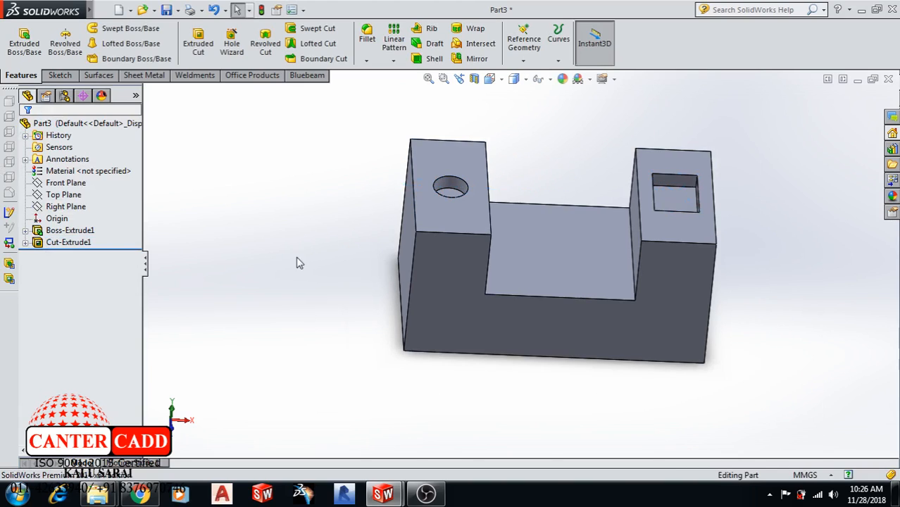
# Start a sketch on the block's outer end face beside the round hole and view it straight on
pyautogui.moveTo(303, 271)
pyautogui.mouseDown(button='middle')
pyautogui.moveTo(315, 287)
pyautogui.moveTo(312, 317)
pyautogui.moveTo(383, 369)
pyautogui.moveTo(541, 268)
pyautogui.mouseUp(button='middle')
pyautogui.click(541, 268)
pyautogui.click(594, 229)
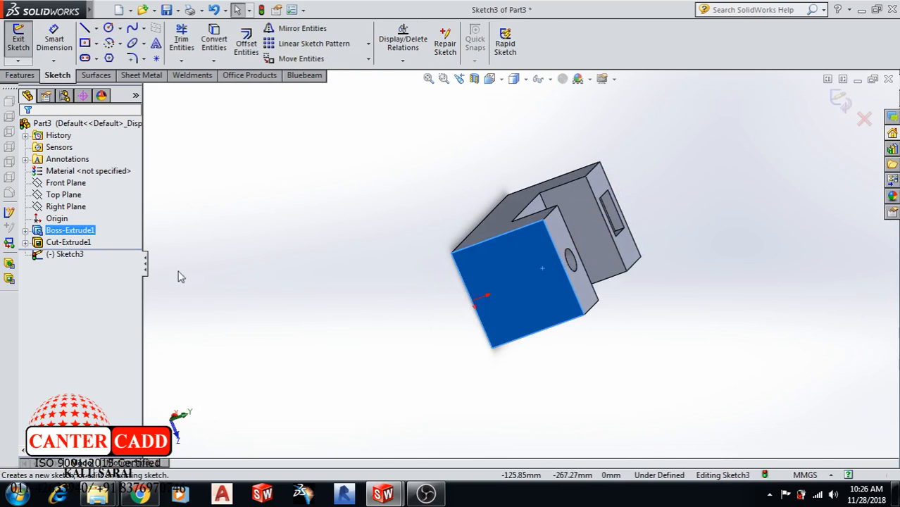
pyautogui.click(64, 254)
pyautogui.click(114, 240)
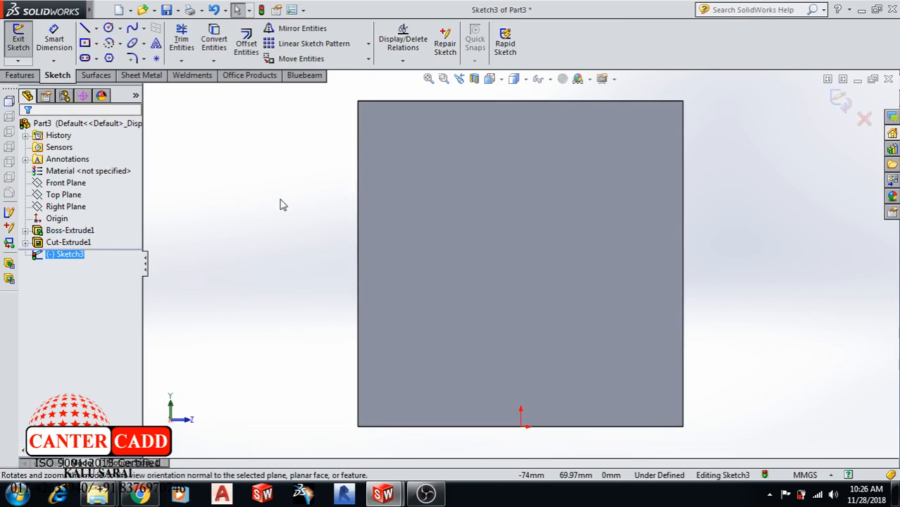
# Sketch a circle of about 28 mm radius on the end face, centred about 54 mm directly above the origin
pyautogui.click(114, 28)
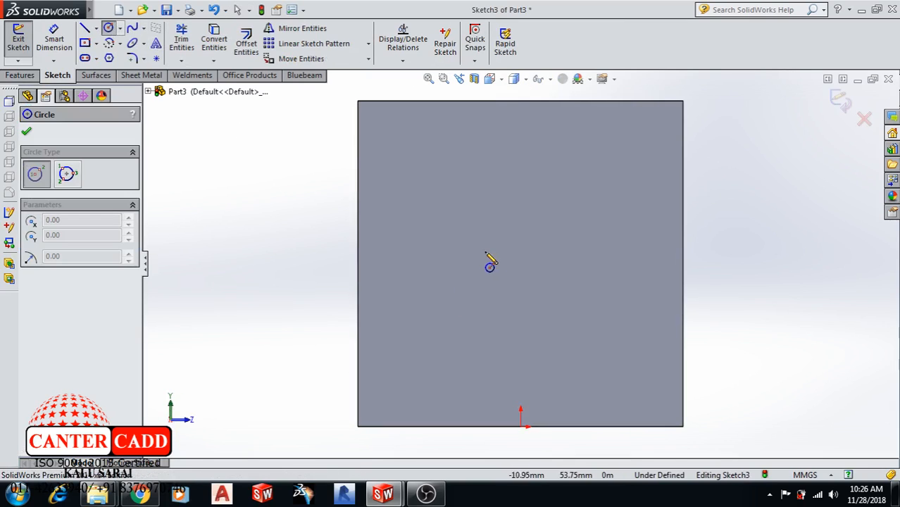
pyautogui.click(521, 251)
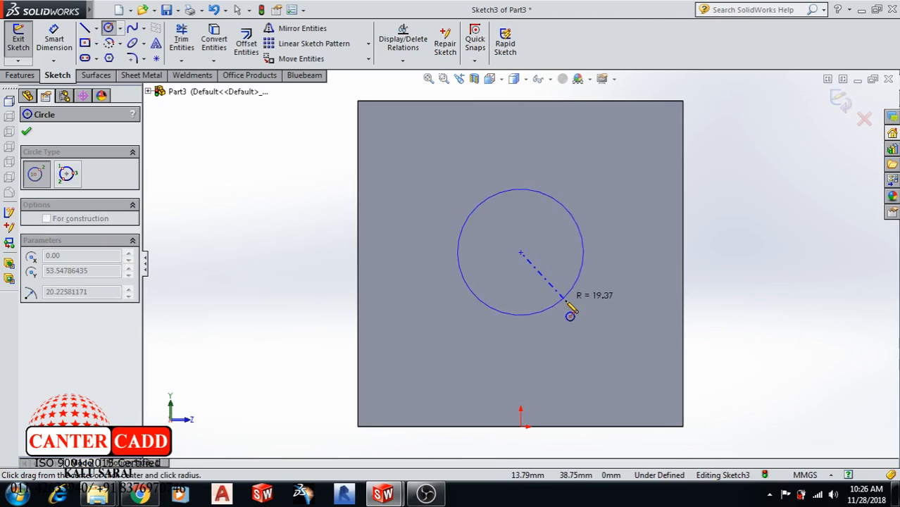
pyautogui.click(586, 318)
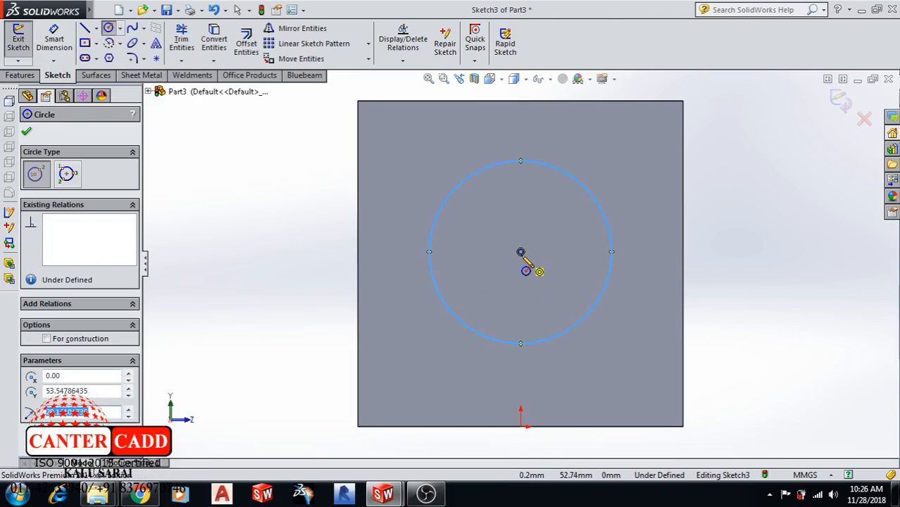
pyautogui.click(520, 251)
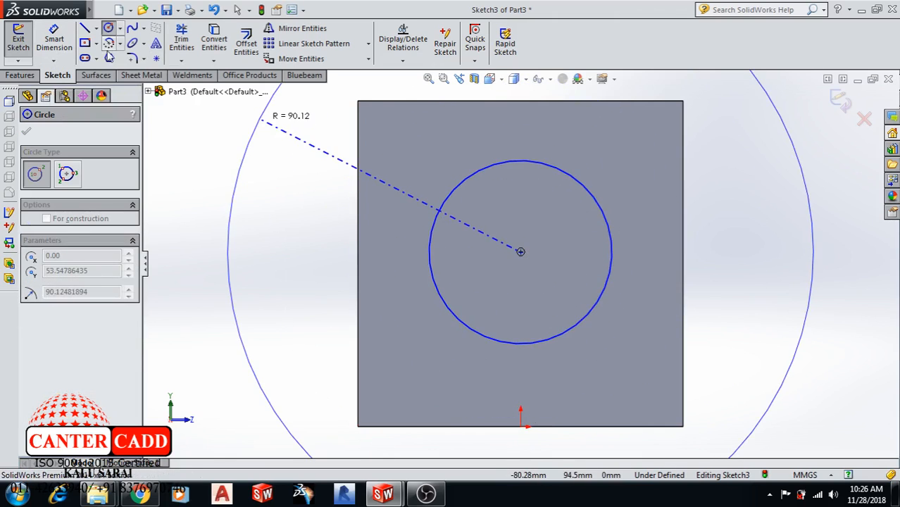
# Dimension the vertical distance from the large circle's centre to the origin as 50 mm and exit the sketch
pyautogui.click(53, 39)
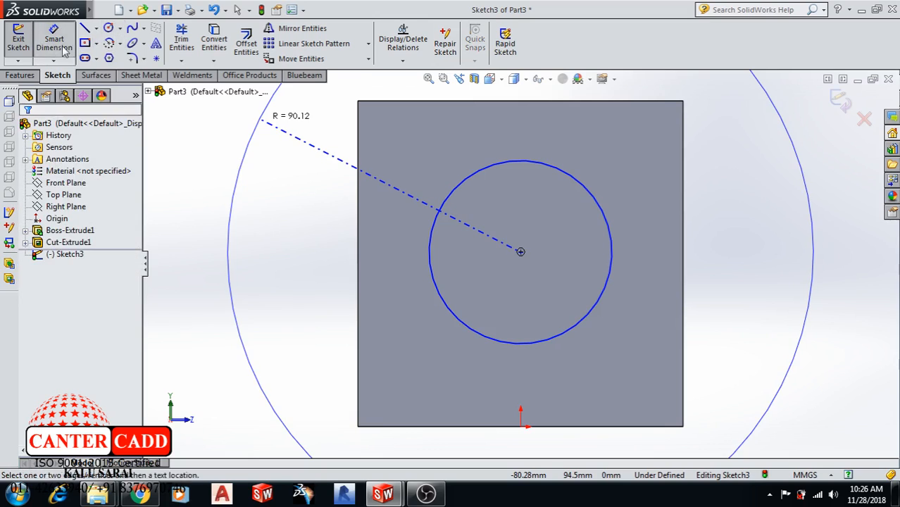
pyautogui.click(520, 252)
pyautogui.click(520, 426)
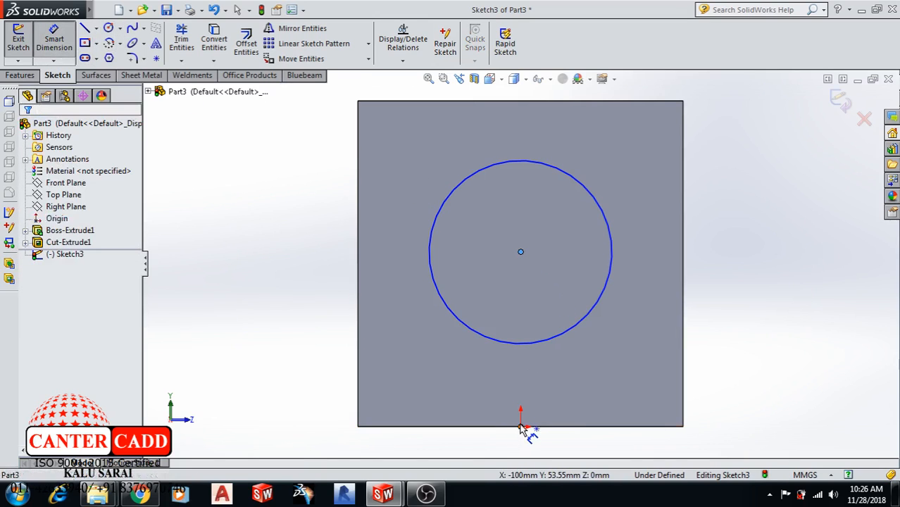
pyautogui.click(734, 361)
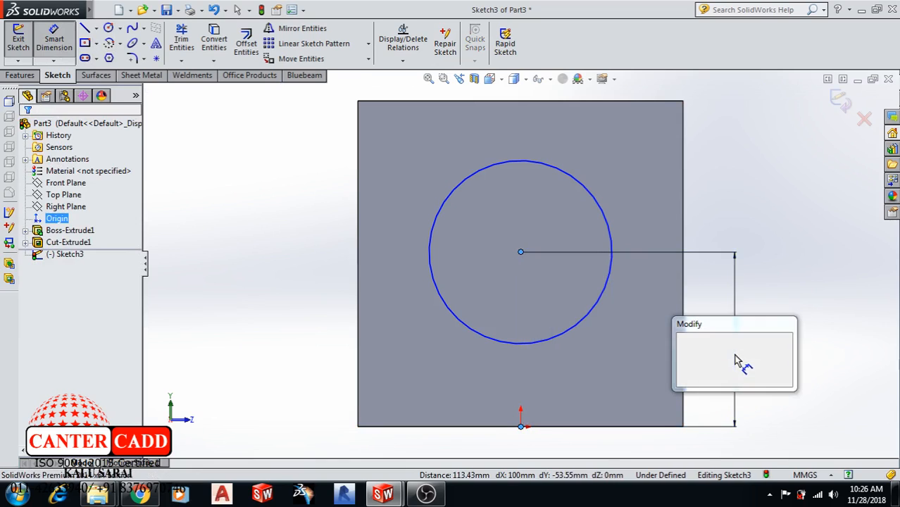
pyautogui.write('50')
pyautogui.press('Return')
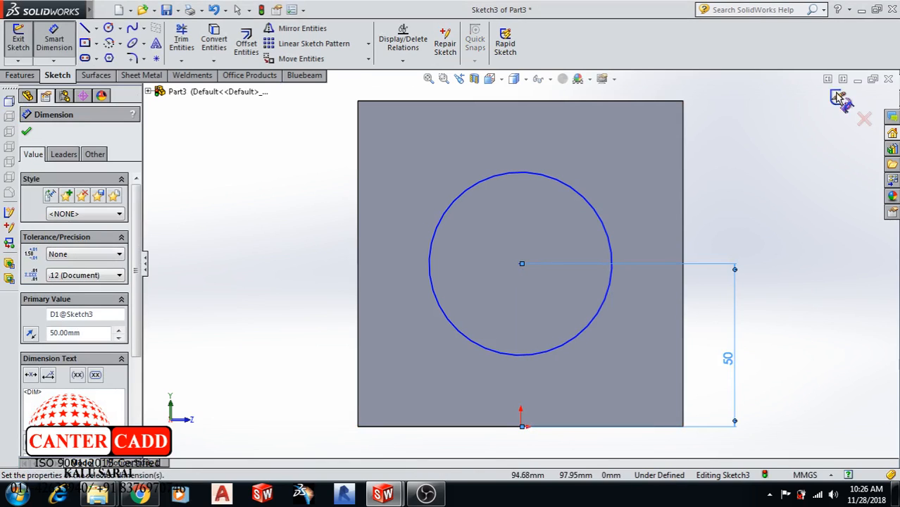
pyautogui.click(836, 102)
# Cut the large circle lengthwise with Extruded Cut, through the near raised end and along the middle into the opposite raised end
pyautogui.scroll(5, 664, 241)
pyautogui.moveTo(665, 241)
pyautogui.mouseDown(button='middle')
pyautogui.moveTo(614, 222)
pyautogui.moveTo(590, 295)
pyautogui.mouseUp(button='middle')
pyautogui.click(198, 42)
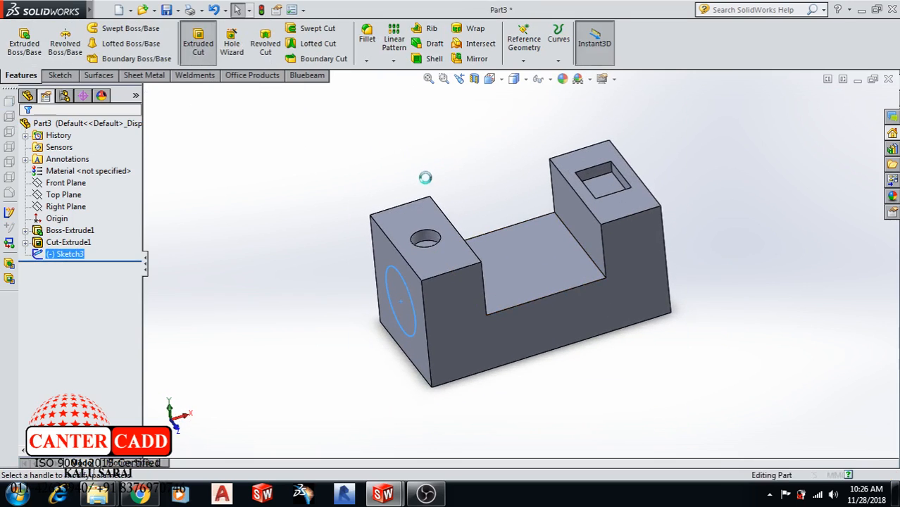
pyautogui.moveTo(431, 294); pyautogui.dragTo(660, 200)
pyautogui.click(26, 132)
pyautogui.scroll(3, 627, 228)
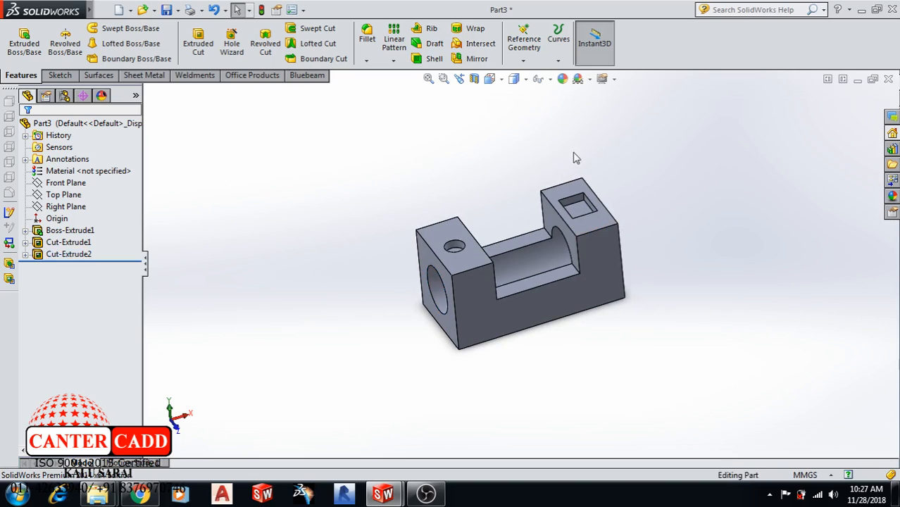